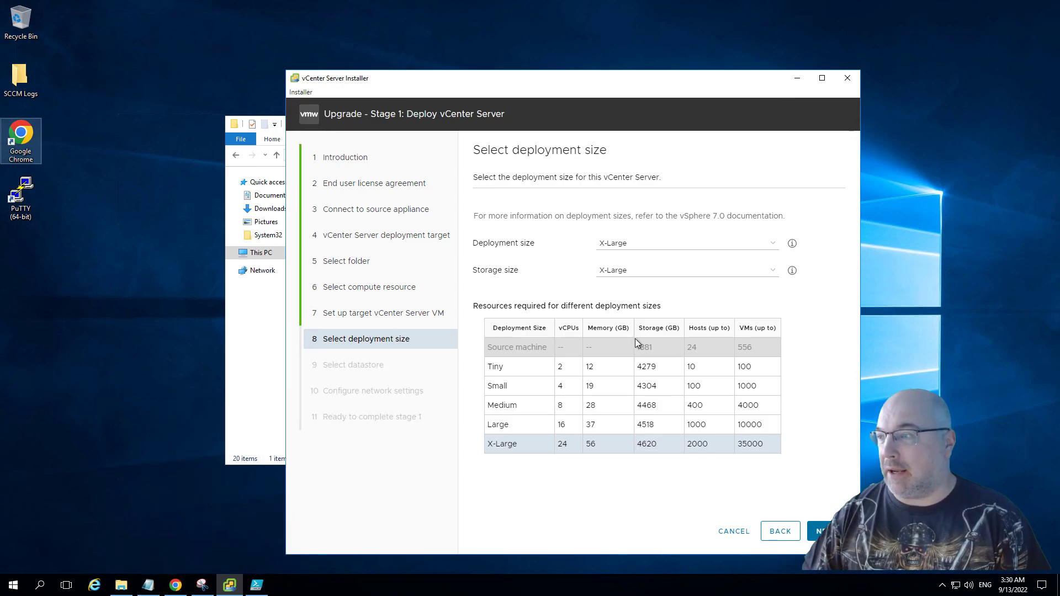
Examine which options the upgrade wizard offers for the deployment size and the storage size.
{"action": "left_click", "coordinate": [720, 249]}
{"action": "left_click", "coordinate": [705, 256]}
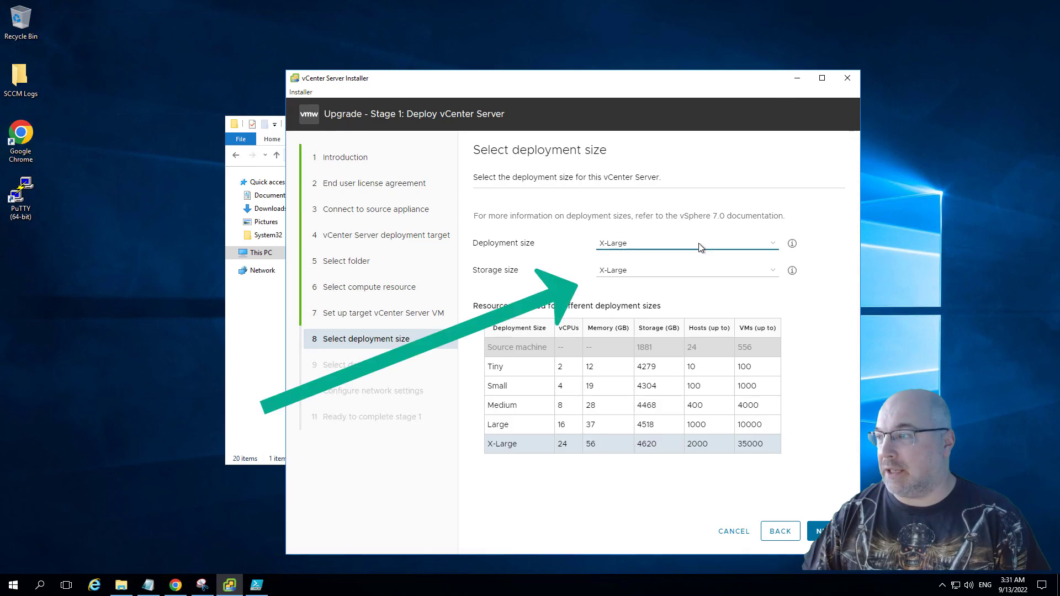
{"action": "left_click", "coordinate": [699, 245]}
{"action": "left_click", "coordinate": [690, 271]}
{"action": "left_click", "coordinate": [681, 273]}
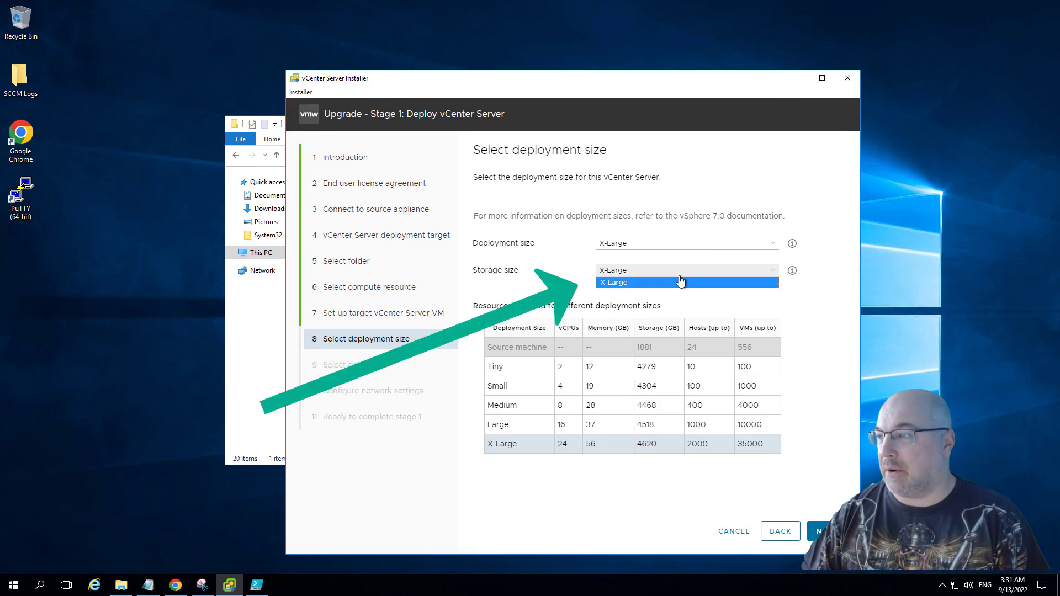
{"action": "left_click", "coordinate": [675, 272]}
{"action": "left_click", "coordinate": [678, 273]}
{"action": "left_click", "coordinate": [674, 278]}
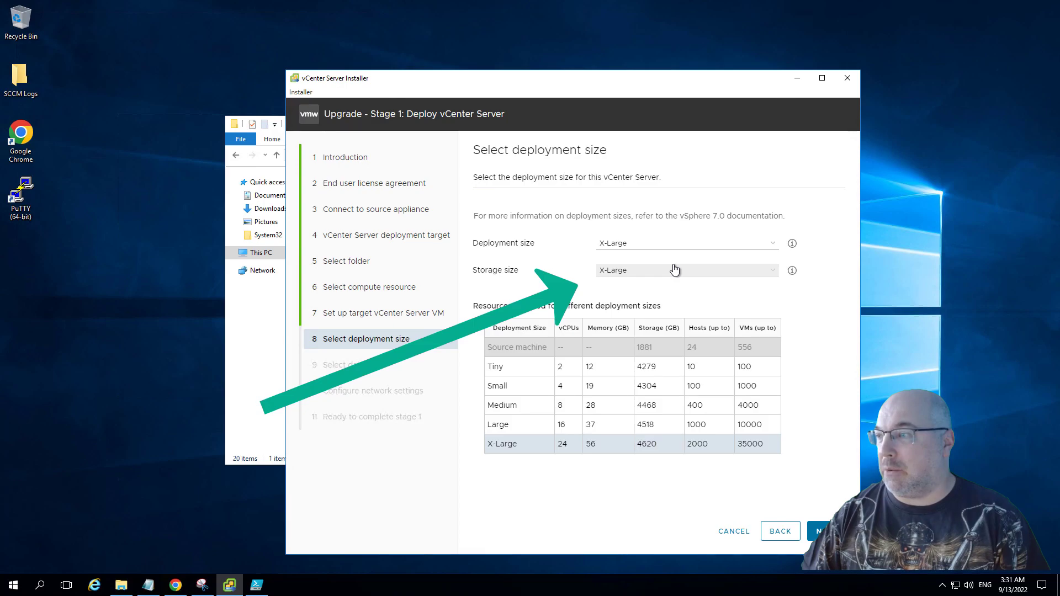
{"action": "left_click", "coordinate": [674, 271]}
{"action": "left_click", "coordinate": [674, 279]}
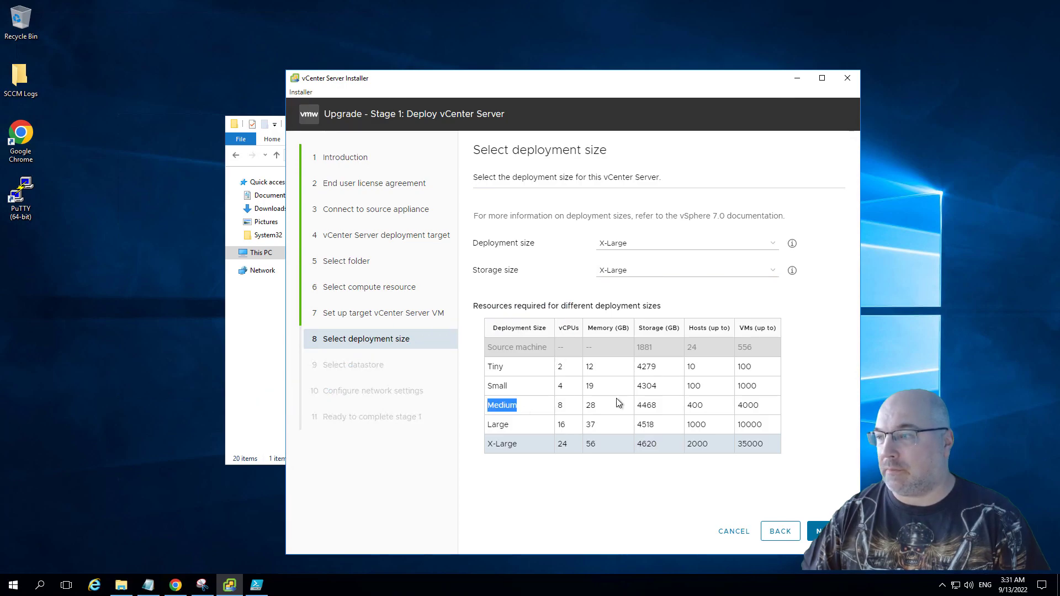
{"action": "left_click", "coordinate": [681, 270]}
{"action": "left_click", "coordinate": [675, 243]}
{"action": "left_click", "coordinate": [673, 244]}
{"action": "left_click", "coordinate": [669, 246]}
{"action": "left_click", "coordinate": [671, 275]}
{"action": "left_click", "coordinate": [669, 244]}
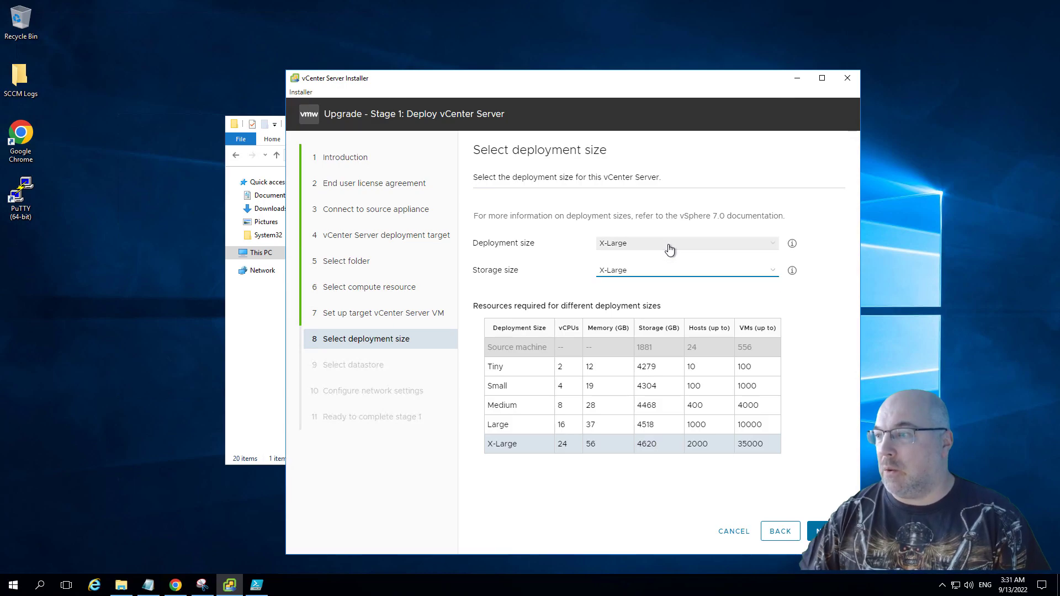
{"action": "left_click", "coordinate": [667, 256]}
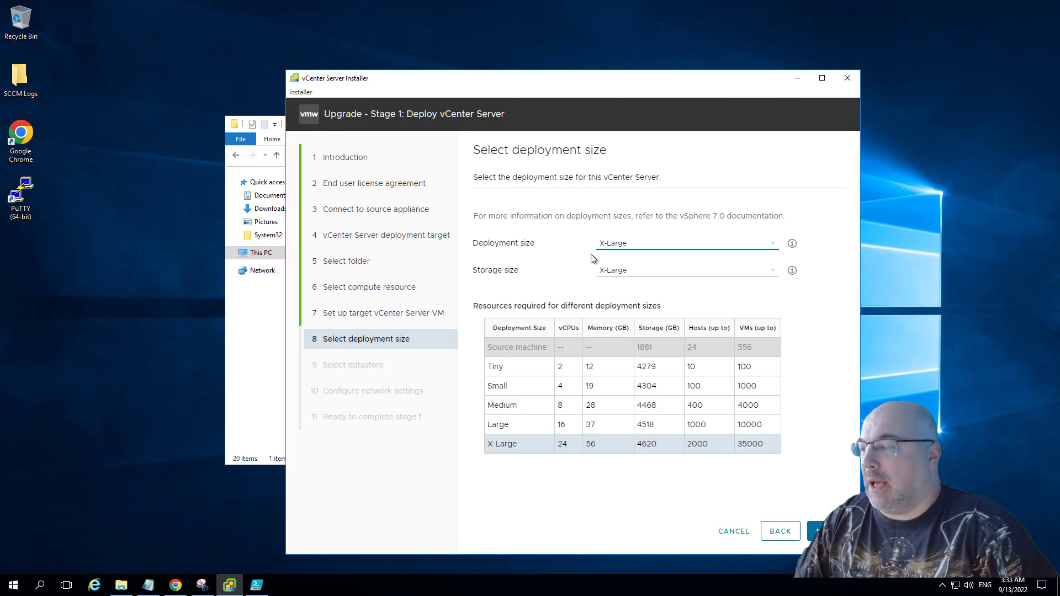
{"action": "left_click", "coordinate": [615, 245]}
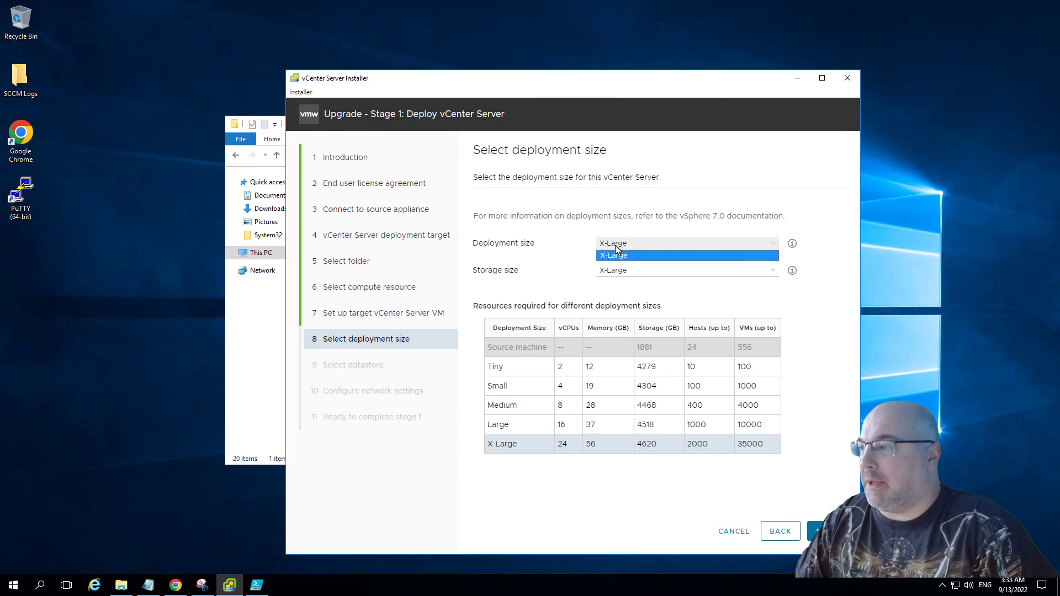
{"action": "left_click", "coordinate": [607, 277]}
{"action": "left_click", "coordinate": [608, 277]}
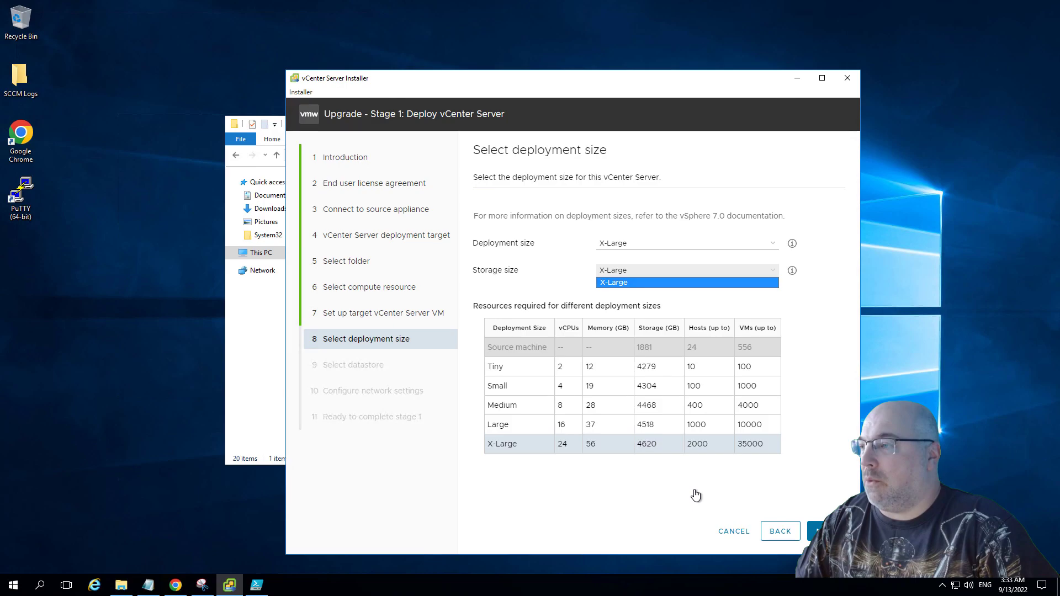
Cancel the stage 1 upgrade wizard and start a new vCenter Server installation instead.
{"action": "left_click", "coordinate": [728, 535]}
{"action": "left_click", "coordinate": [728, 534]}
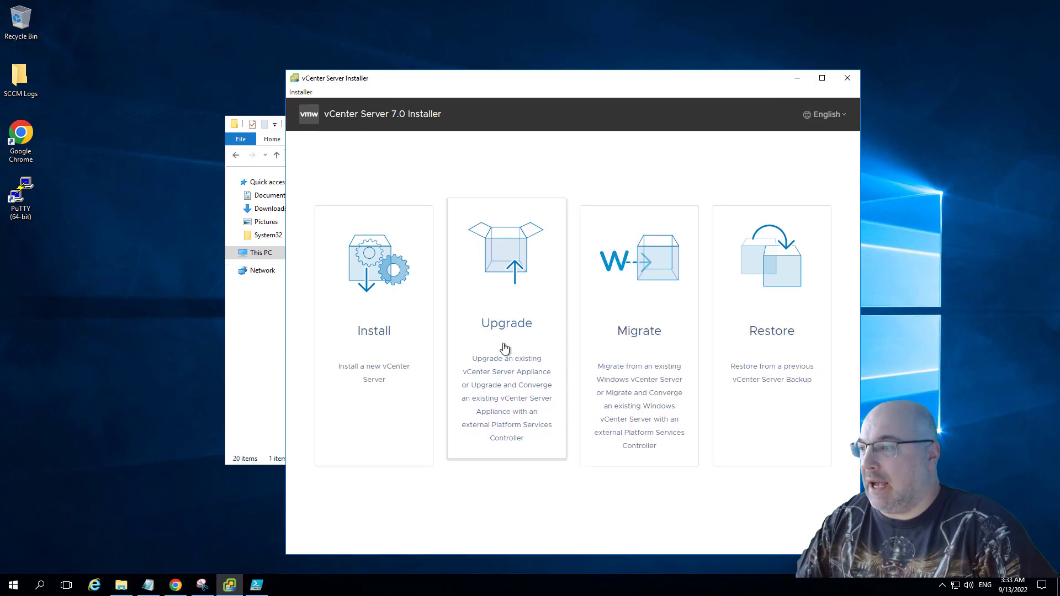
{"action": "left_click", "coordinate": [390, 341]}
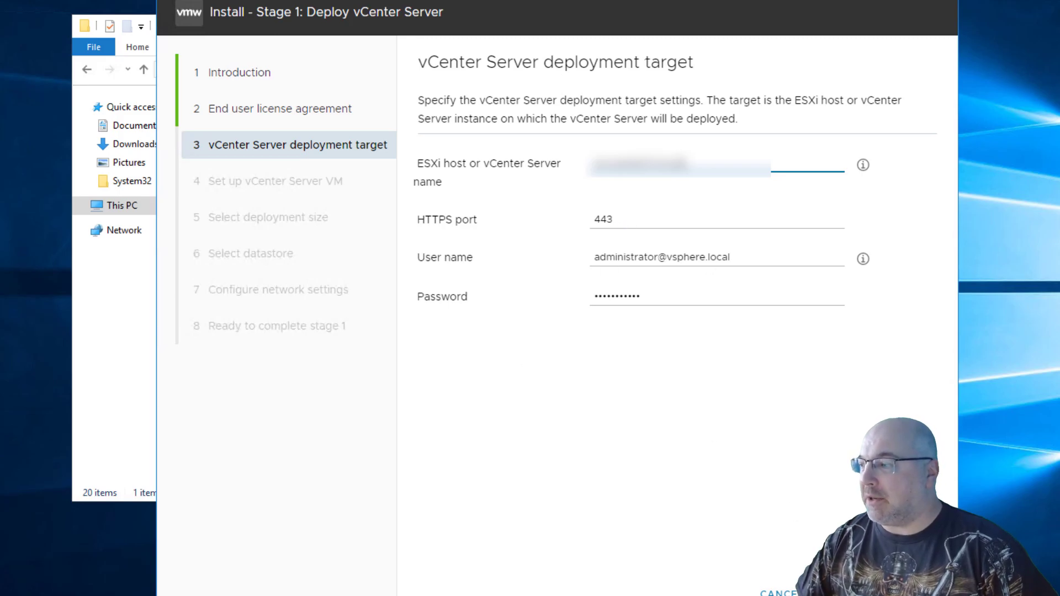
Connect to the deployment target on port 443, accepting its certificate, and choose the infrastructure VM folder for the new vCenter Server.
{"action": "left_click", "coordinate": [911, 594]}
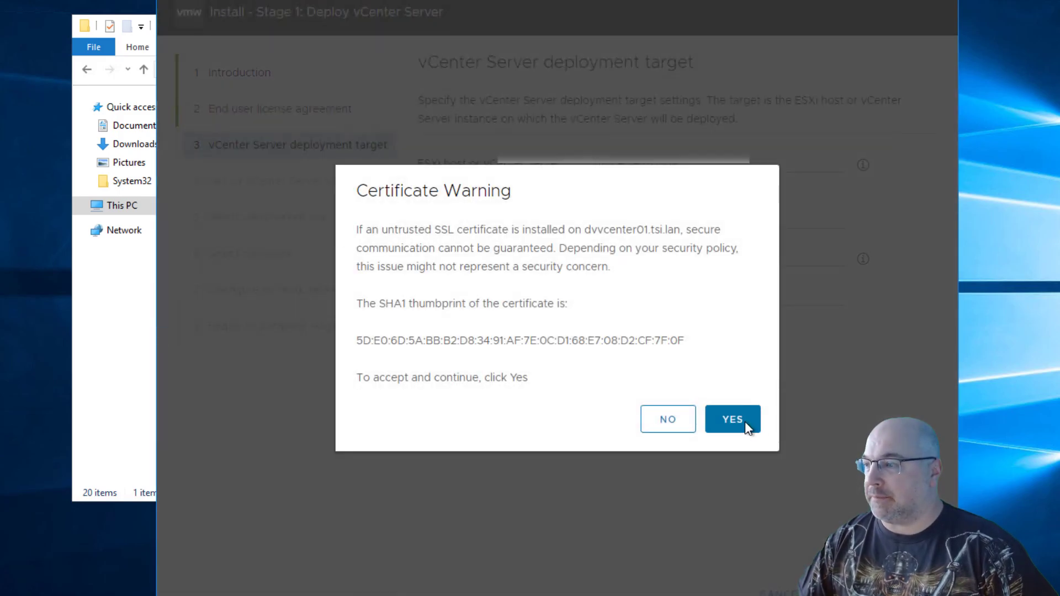
{"action": "left_click", "coordinate": [733, 419]}
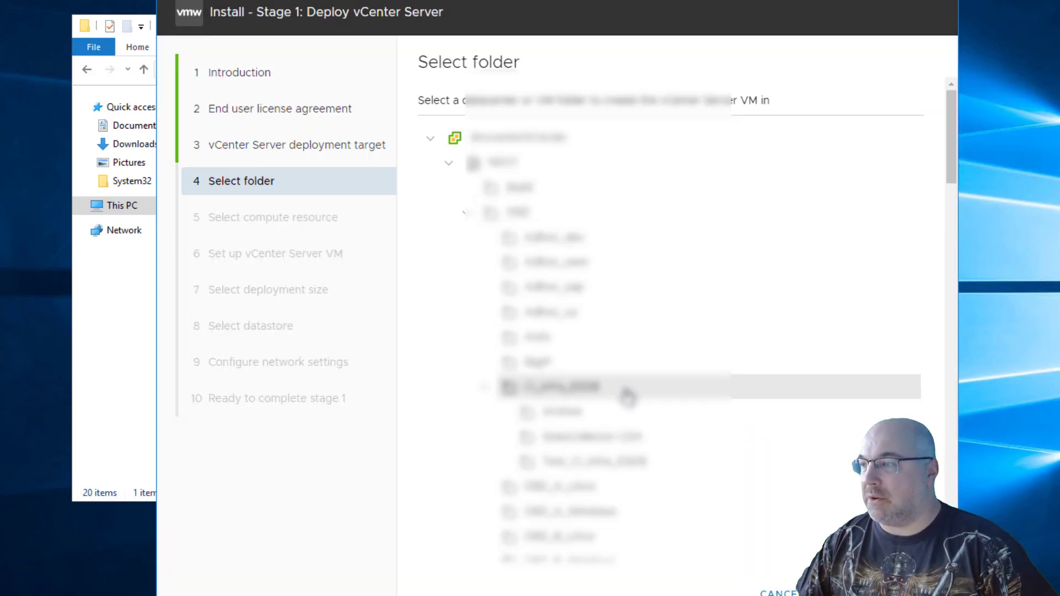
{"action": "scroll", "coordinate": [628, 397], "scroll_direction": "down", "scroll_amount": 6}
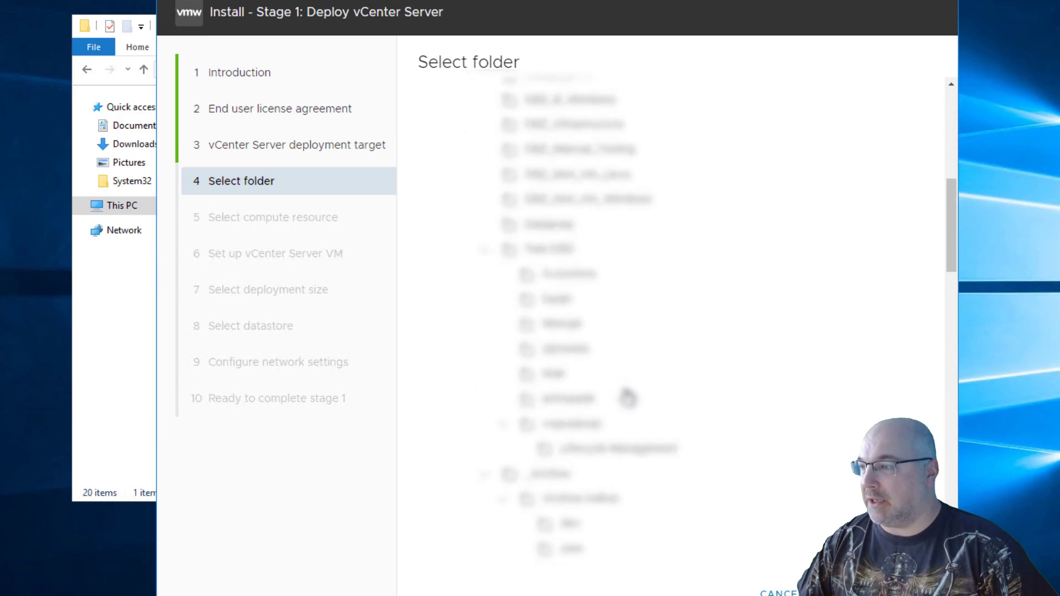
{"action": "scroll", "coordinate": [628, 396], "scroll_direction": "down", "scroll_amount": 6}
{"action": "scroll", "coordinate": [628, 396], "scroll_direction": "down", "scroll_amount": 8}
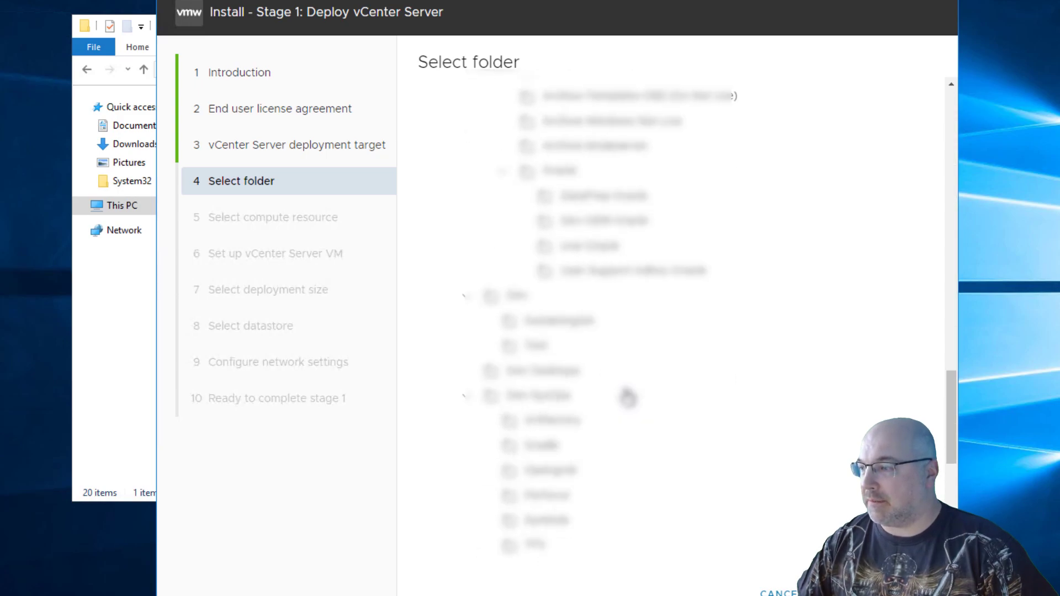
{"action": "scroll", "coordinate": [627, 396], "scroll_direction": "down", "scroll_amount": 5}
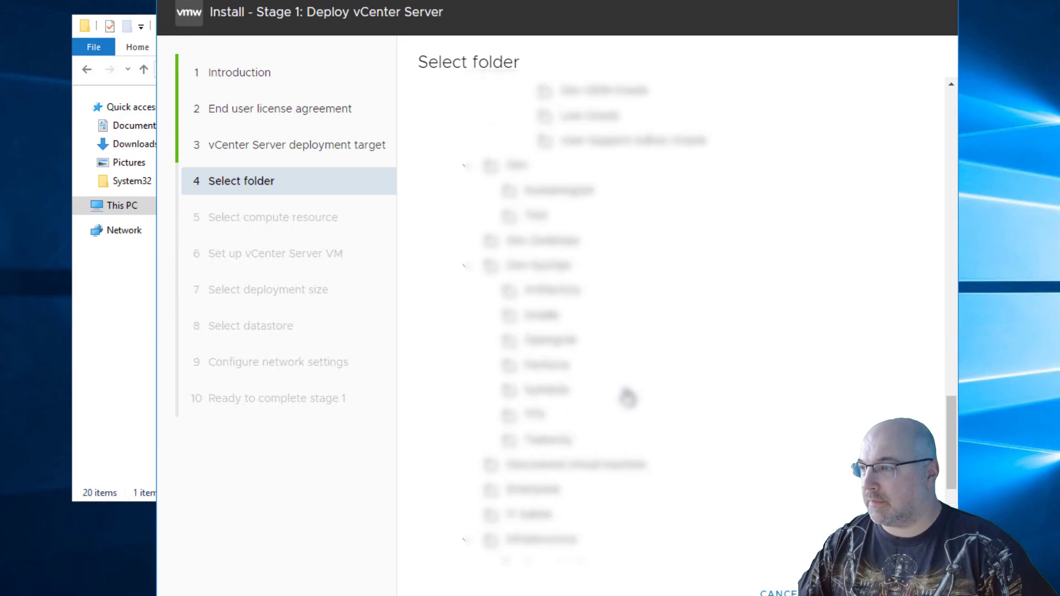
{"action": "scroll", "coordinate": [738, 497], "scroll_direction": "down", "scroll_amount": 5}
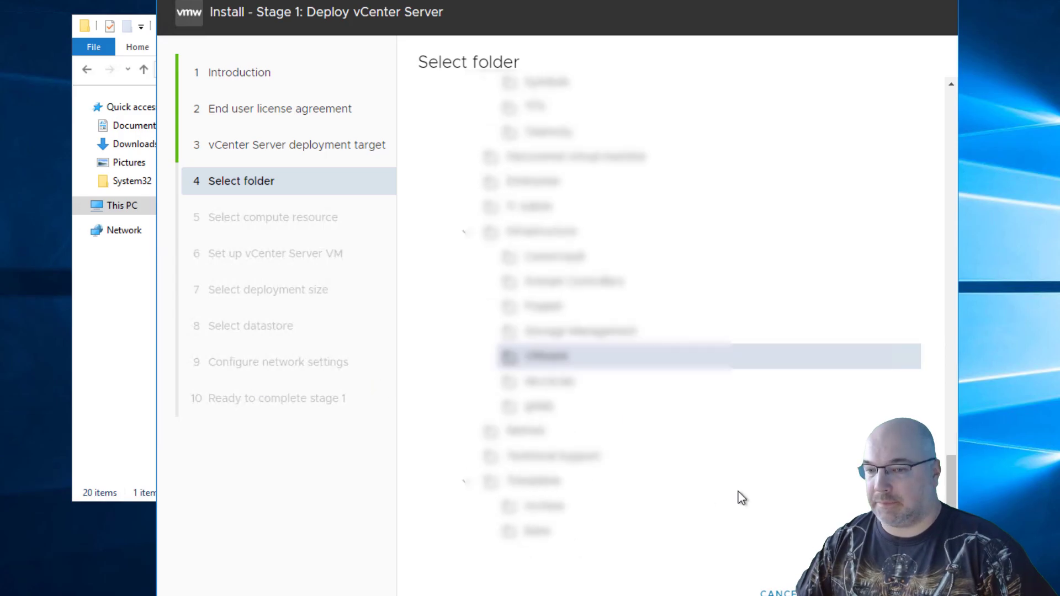
{"action": "left_click", "coordinate": [911, 593]}
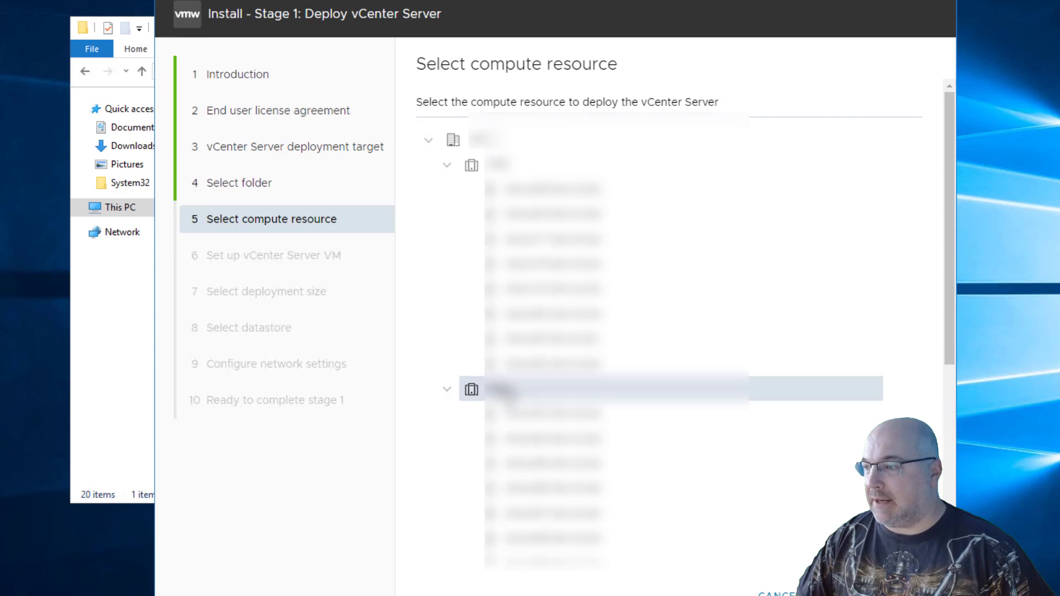
Submit the chosen compute resource cluster and the VM name and root password settings for the new vCenter Server.
{"action": "left_click", "coordinate": [907, 595]}
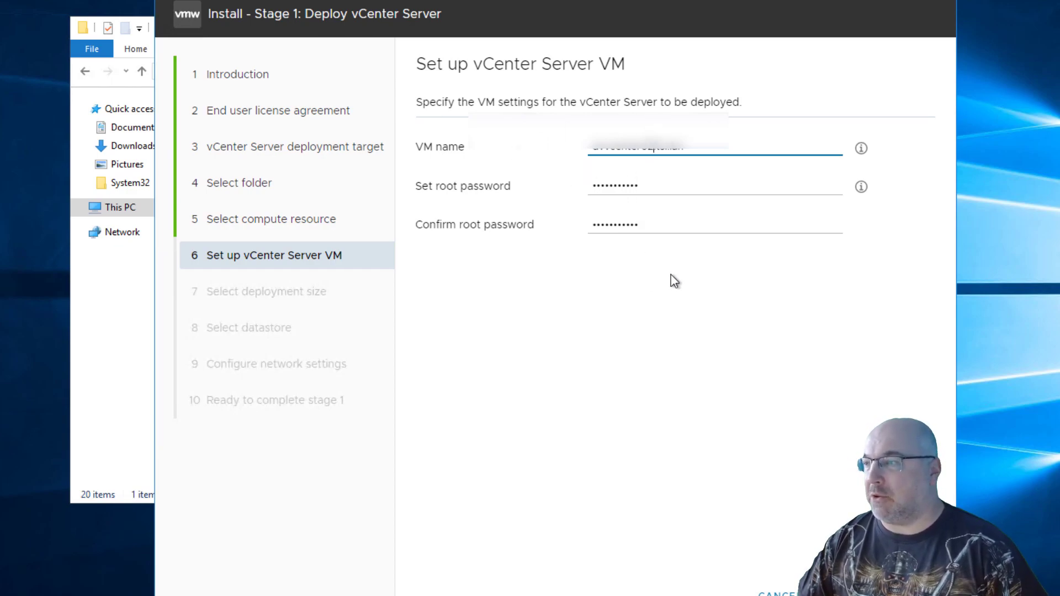
{"action": "left_click", "coordinate": [906, 594]}
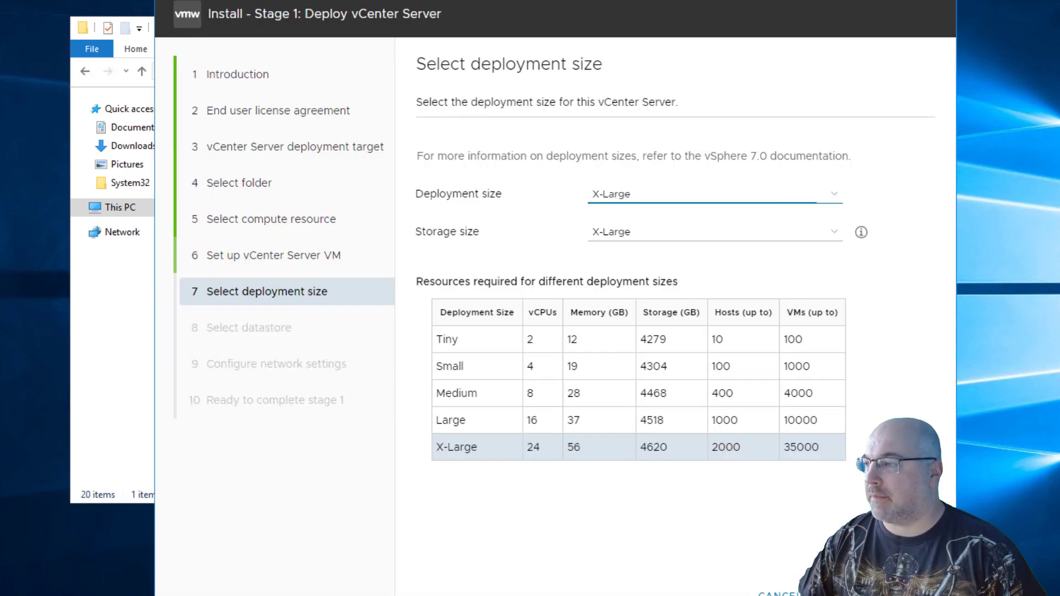
Set the deployment size to Medium and use the 16 TB datastore with 5.54 TB free, without thin disk mode.
{"action": "left_click", "coordinate": [727, 199]}
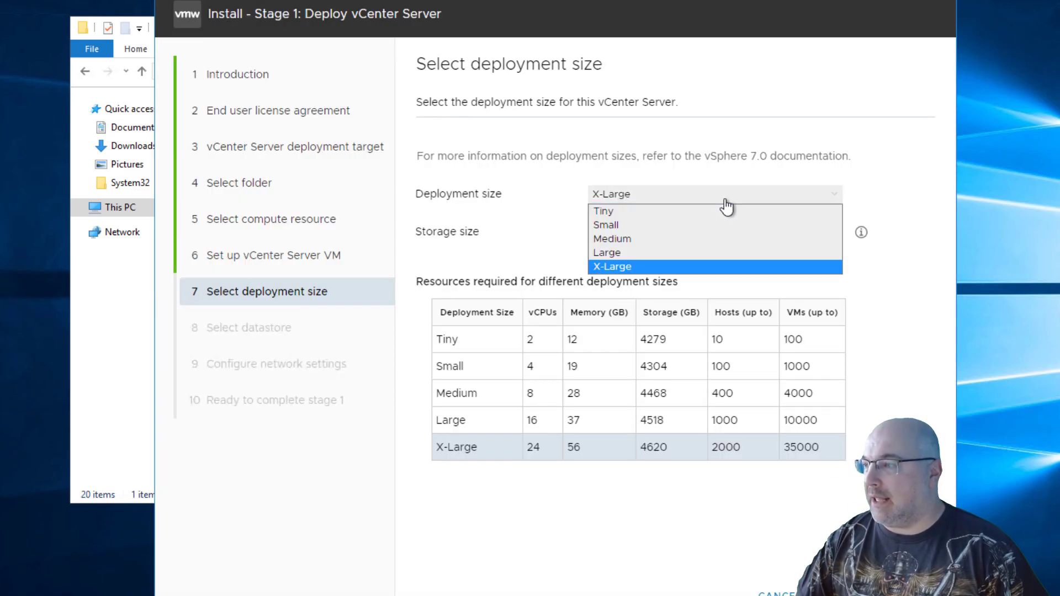
{"action": "left_click", "coordinate": [695, 239]}
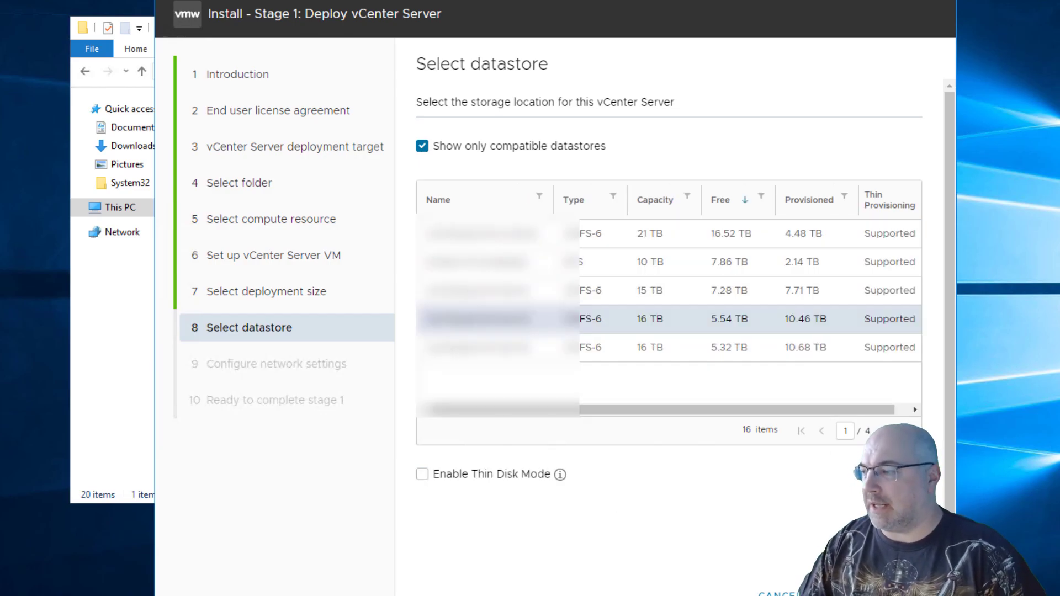
{"action": "left_click", "coordinate": [900, 594]}
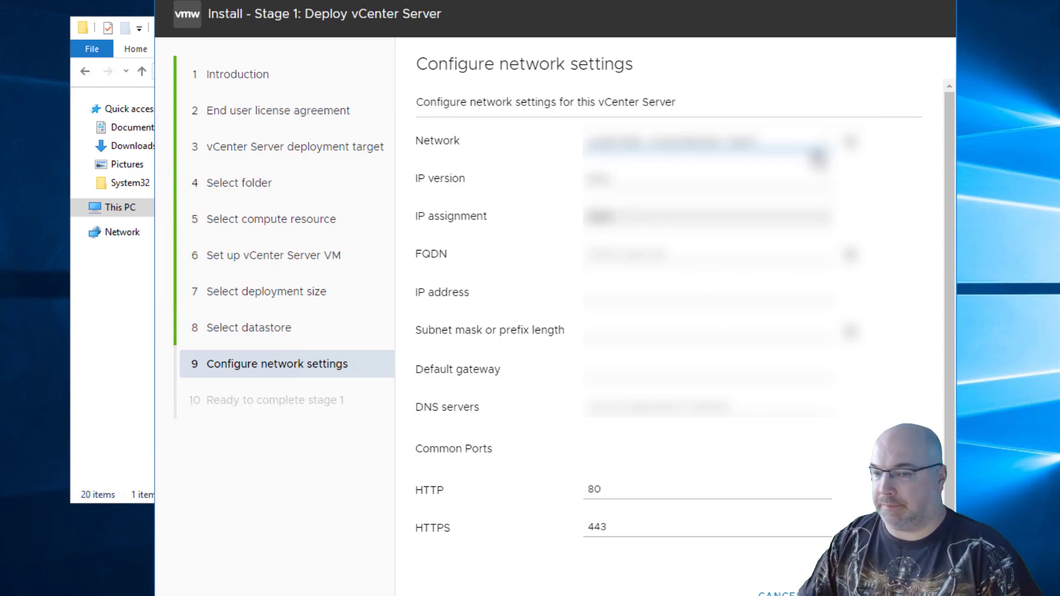
Choose the network for the new vCenter Server and submit its network settings with HTTP port 80 and HTTPS port 443.
{"action": "left_click", "coordinate": [819, 158]}
{"action": "left_click", "coordinate": [787, 312]}
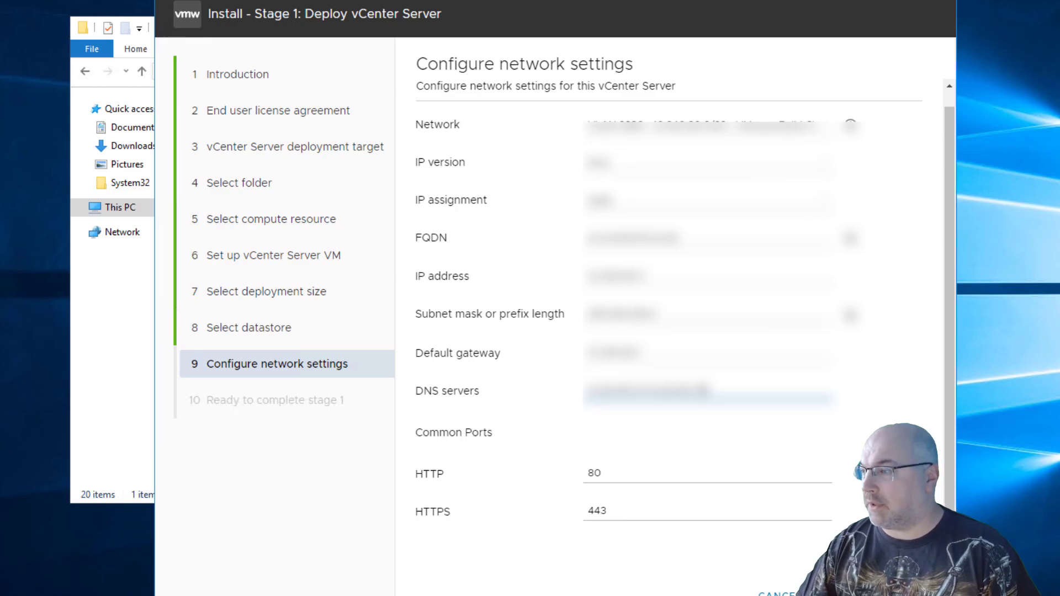
{"action": "left_click", "coordinate": [903, 594]}
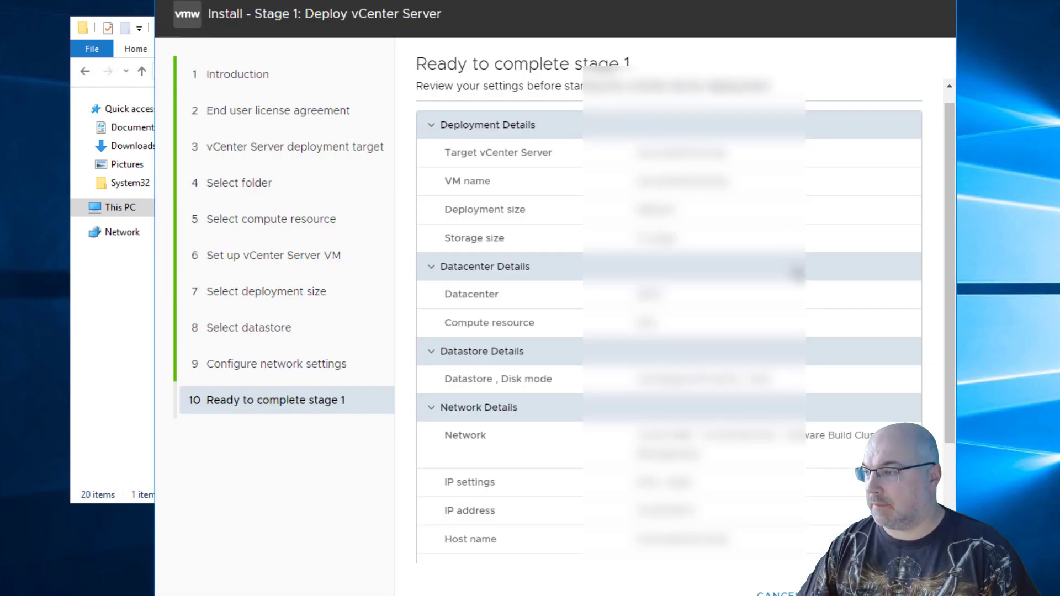
Review the stage 1 summary down to the network details and start the vCenter Server deployment.
{"action": "scroll", "coordinate": [797, 273], "scroll_direction": "down", "scroll_amount": 3}
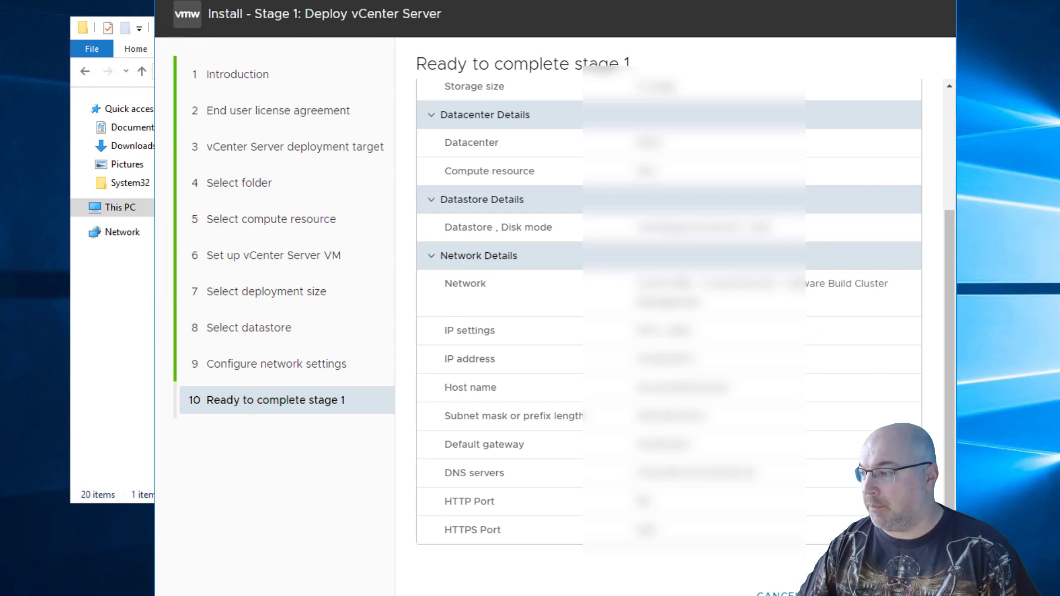
{"action": "left_click", "coordinate": [905, 593]}
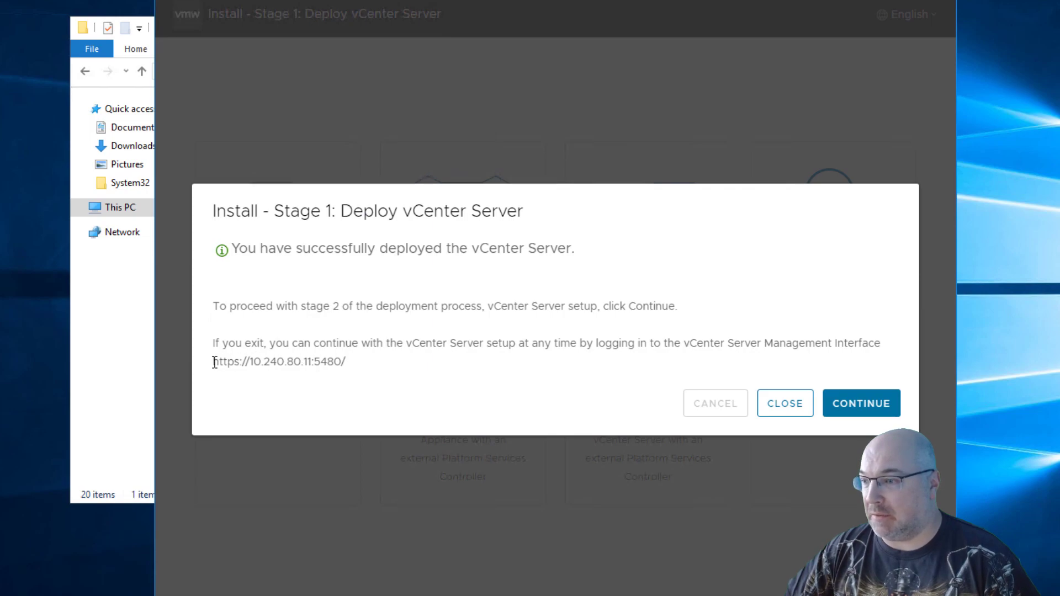
{"action": "left_click_drag", "start_coordinate": [214, 362], "coordinate": [352, 365]}
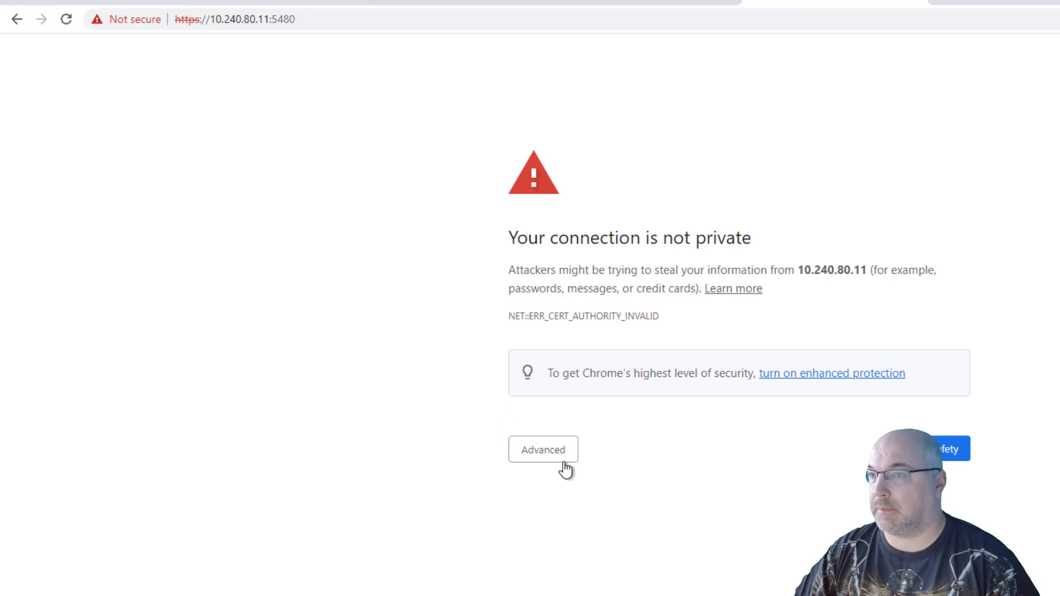
{"action": "left_click", "coordinate": [555, 458]}
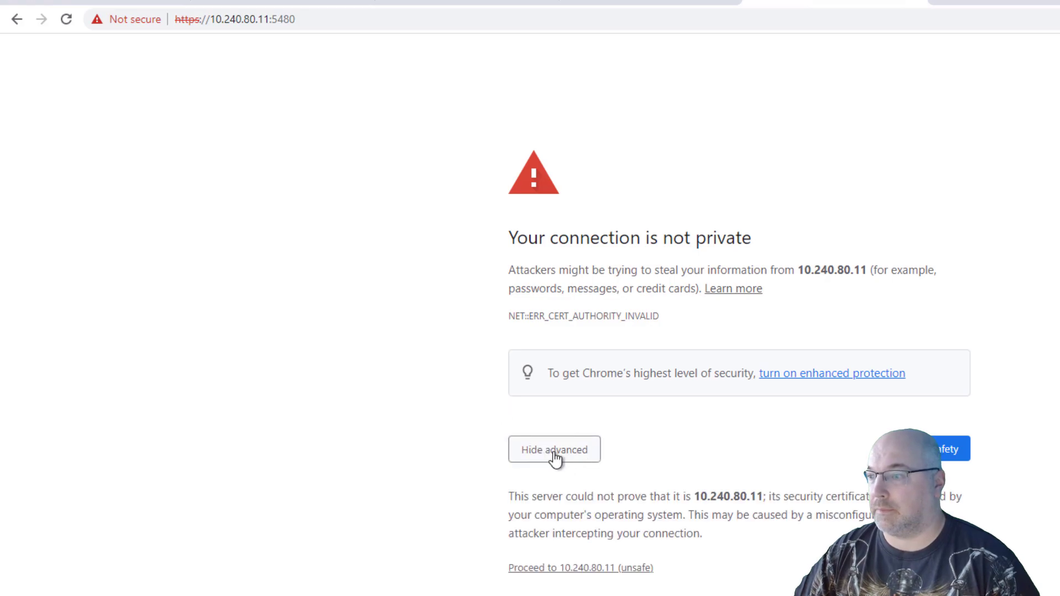
{"action": "left_click", "coordinate": [584, 574]}
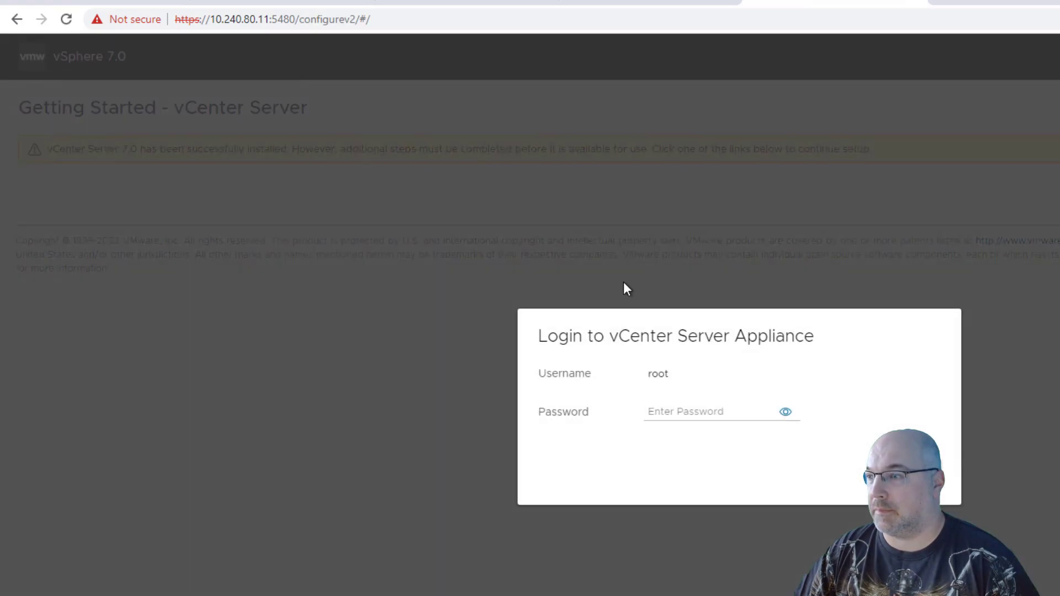
Log in to the vCenter Server Appliance as root by entering the root password.
{"action": "left_click", "coordinate": [680, 409]}
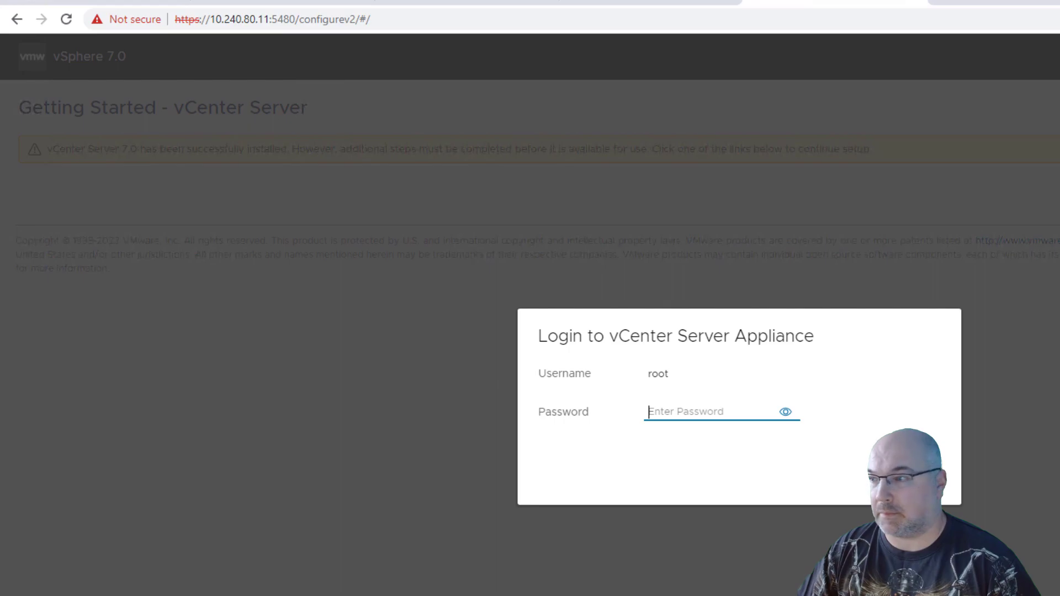
{"action": "key", "text": "ctrl+v"}
{"action": "left_click", "coordinate": [905, 471]}
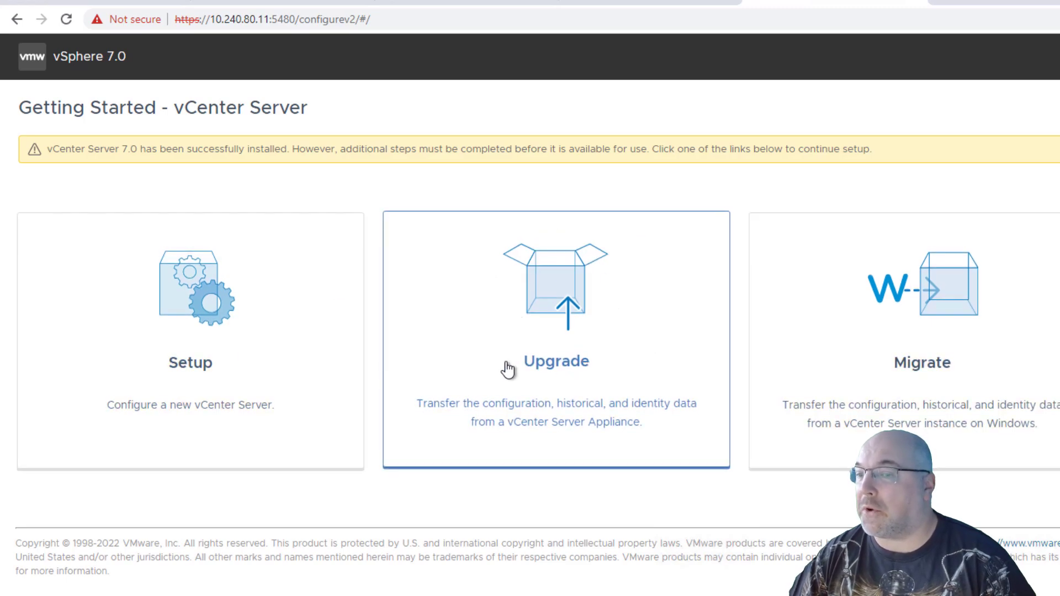
Start the stage 2 Upgrade wizard and enter the source vCenter Server appliance's FQDN.
{"action": "left_click", "coordinate": [571, 348]}
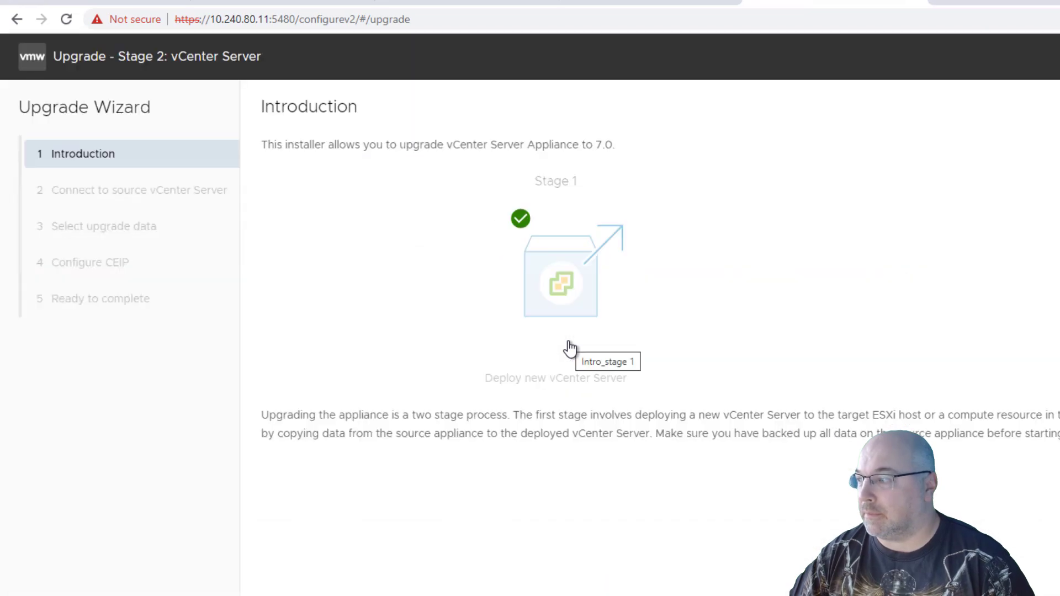
{"action": "left_click", "coordinate": [1049, 586]}
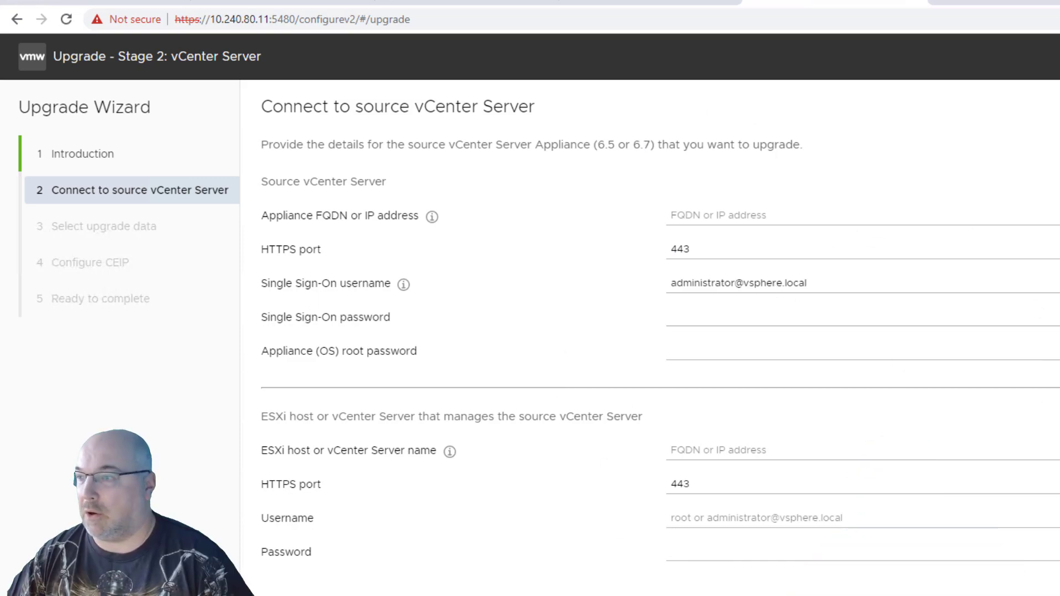
{"action": "left_click", "coordinate": [784, 215]}
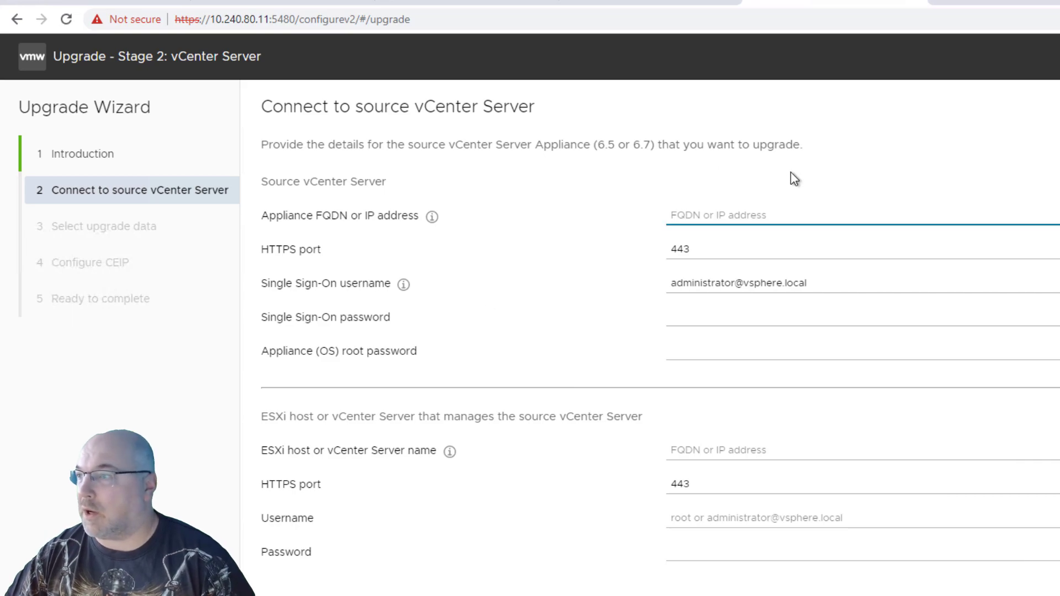
{"action": "key", "text": "ctrl+v"}
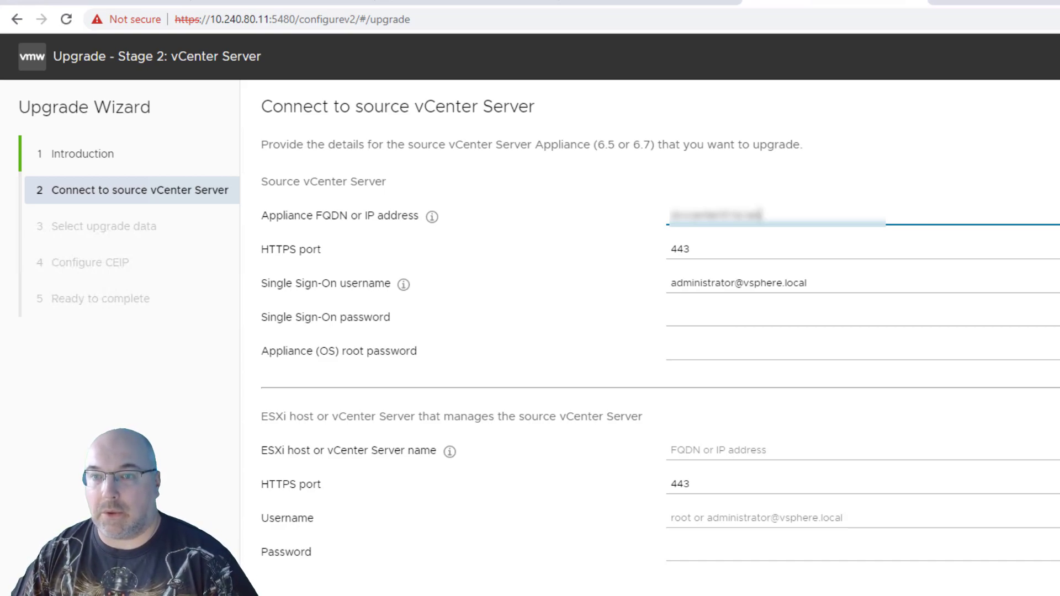
Enter the Single Sign-On password and the appliance root password for the source vCenter Server.
{"action": "left_click", "coordinate": [733, 321]}
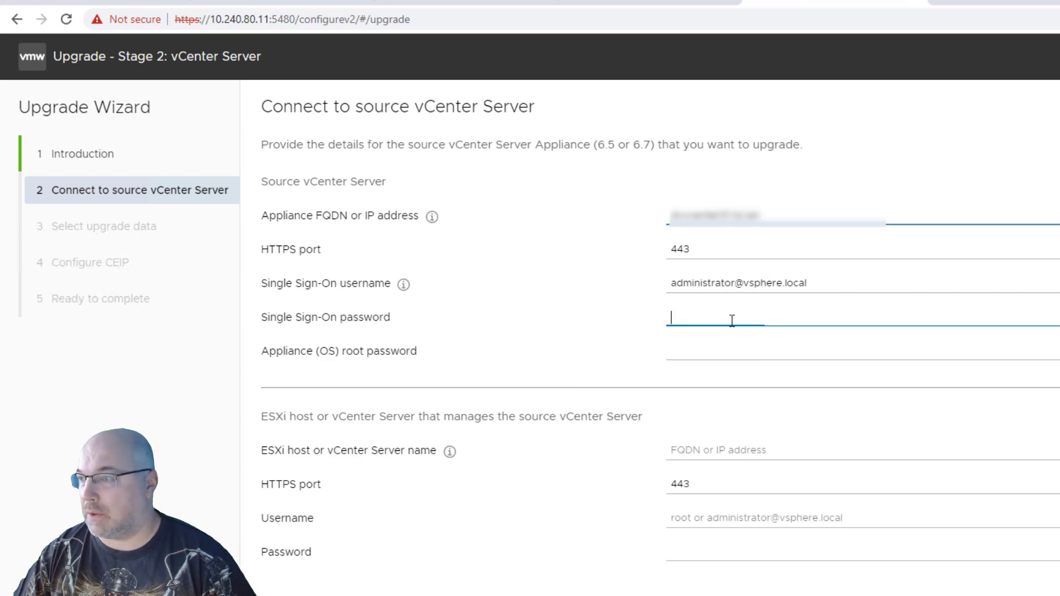
{"action": "key", "text": "ctrl+v"}
{"action": "left_click", "coordinate": [738, 352]}
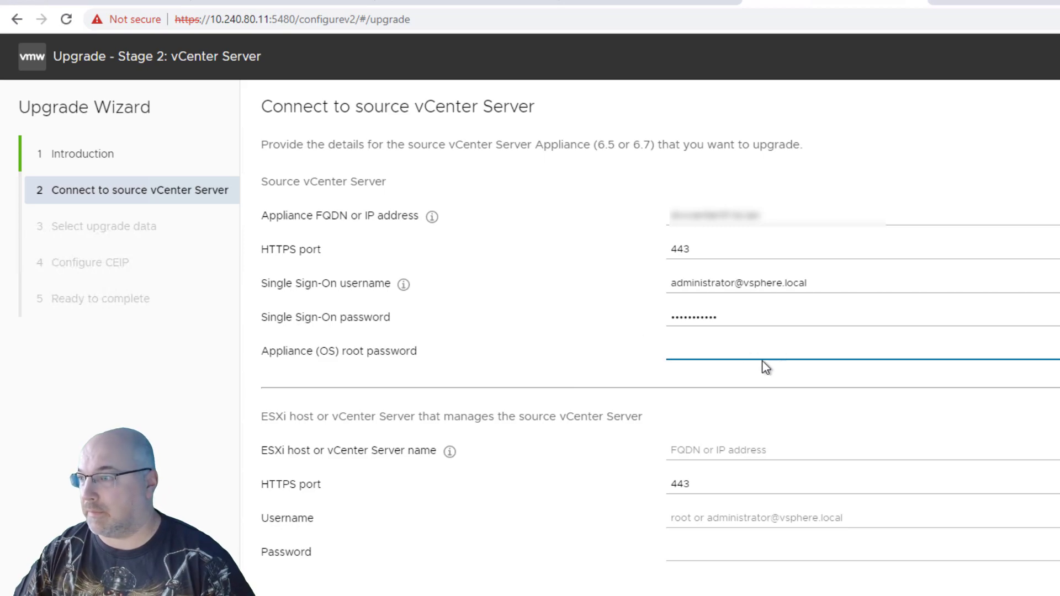
{"action": "key", "text": "ctrl+v"}
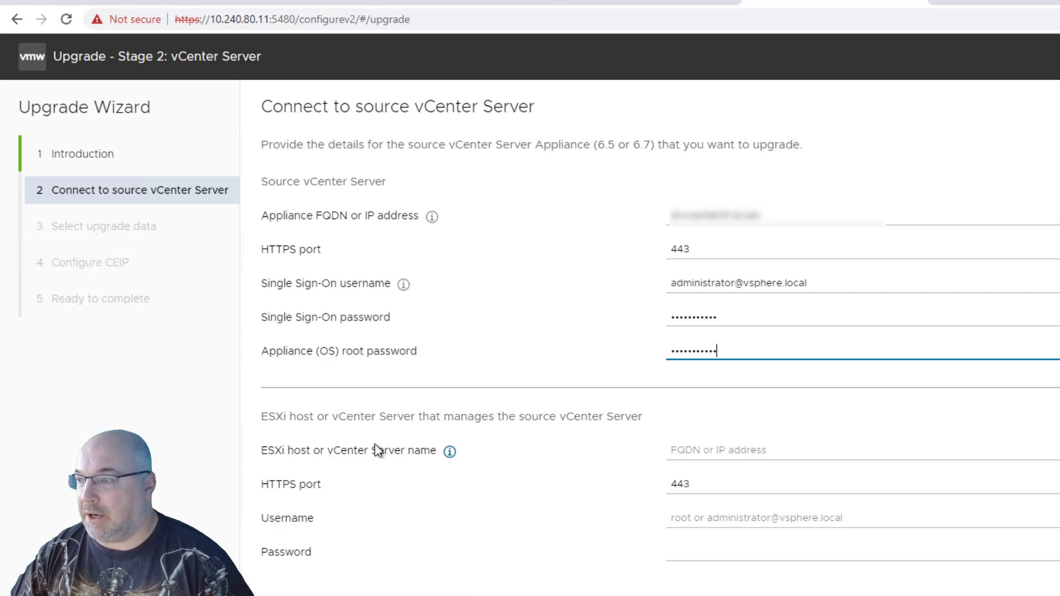
Reuse the source appliance's FQDN and Single Sign-On username for the managing vCenter Server, enter its password, and submit the connection details.
{"action": "left_click_drag", "start_coordinate": [769, 218], "coordinate": [651, 221]}
{"action": "left_click", "coordinate": [721, 449]}
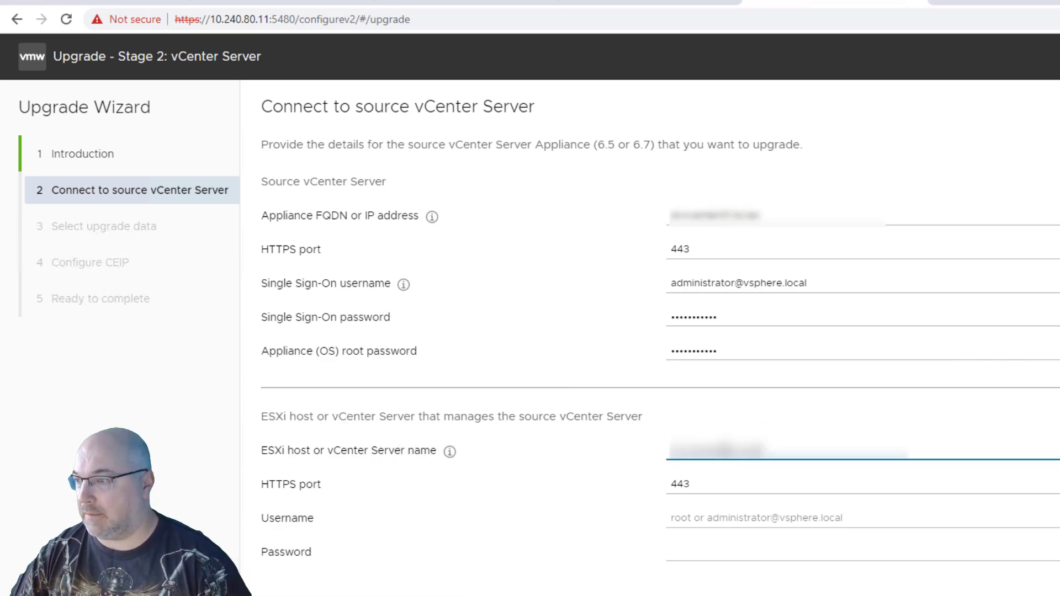
{"action": "mouse_move", "coordinate": [808, 283]}
{"action": "left_mouse_down"}
{"action": "mouse_move", "coordinate": [682, 277]}
{"action": "mouse_move", "coordinate": [812, 288]}
{"action": "left_mouse_up"}
{"action": "key", "text": "ctrl+c"}
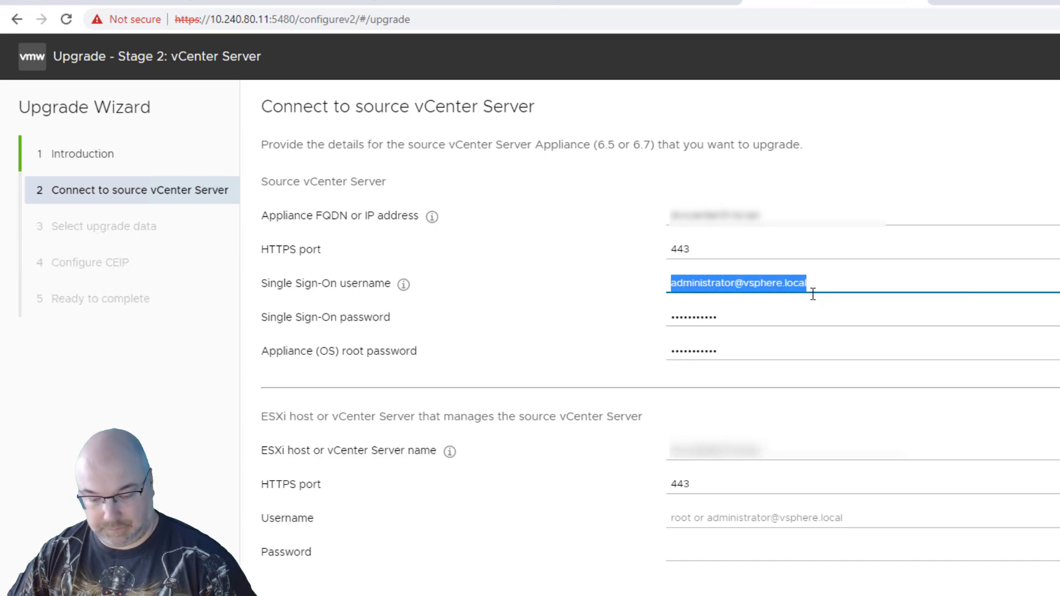
{"action": "left_click", "coordinate": [709, 515]}
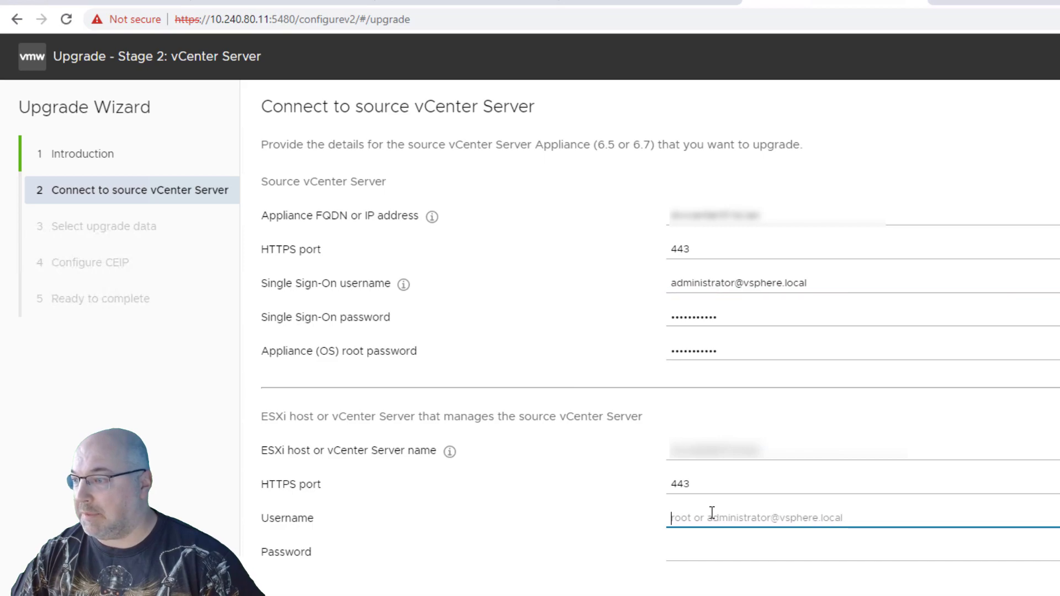
{"action": "key", "text": "ctrl+v"}
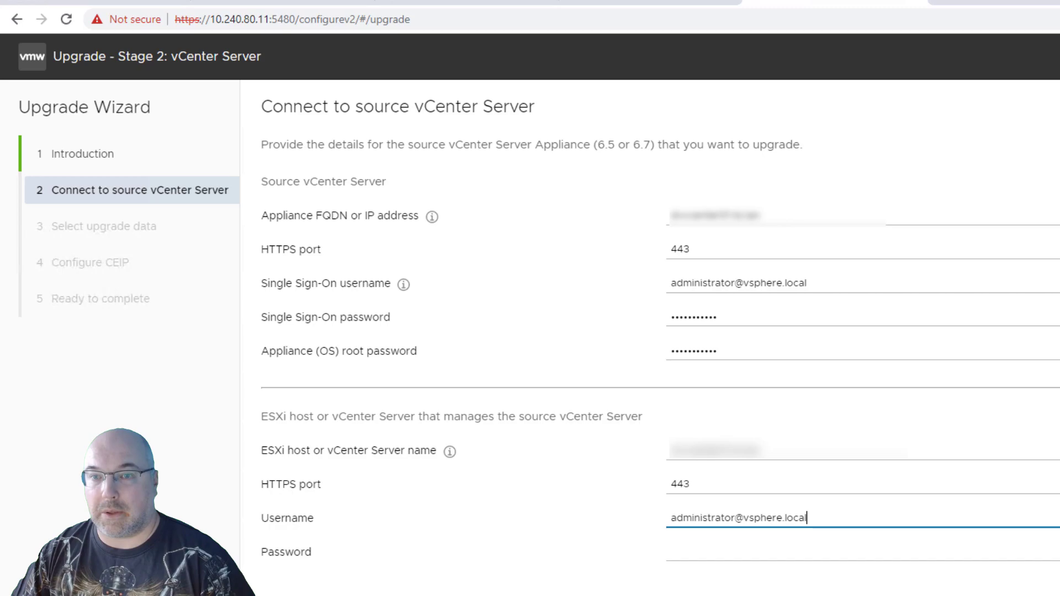
{"action": "left_click", "coordinate": [709, 551]}
{"action": "key", "text": "ctrl+v"}
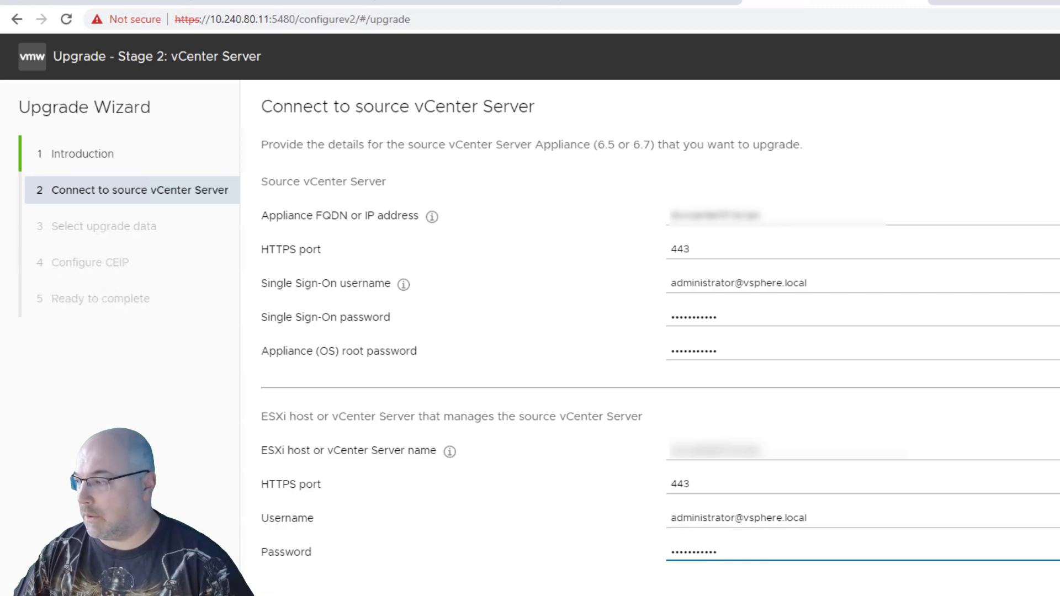
{"action": "key", "text": "Return"}
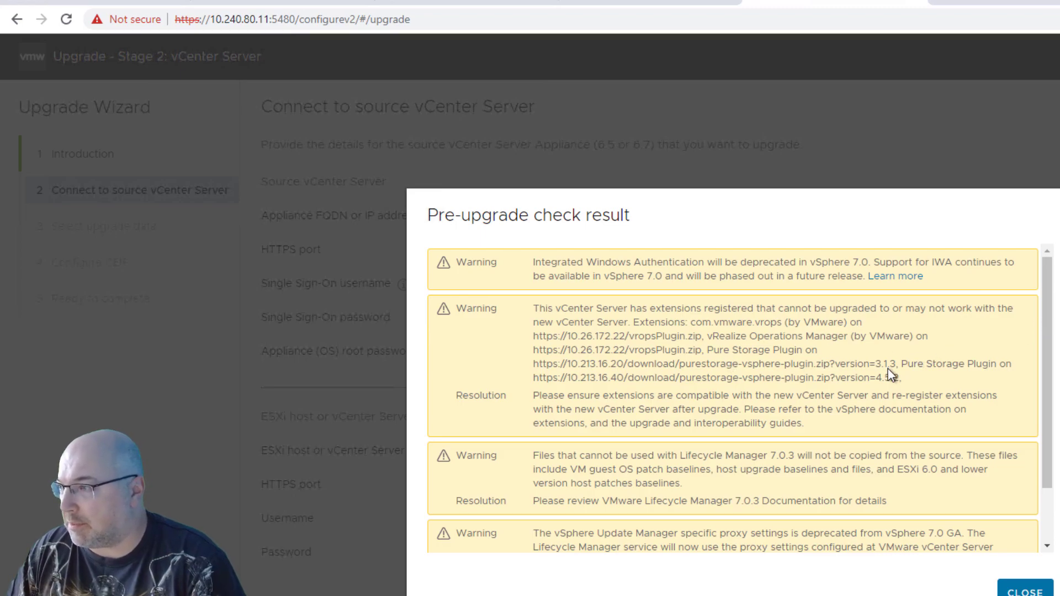
Review the pre-upgrade check warnings through to the last one and close the results.
{"action": "left_click_drag", "start_coordinate": [1048, 422], "coordinate": [1048, 423]}
{"action": "left_click_drag", "start_coordinate": [1050, 486], "coordinate": [1050, 545]}
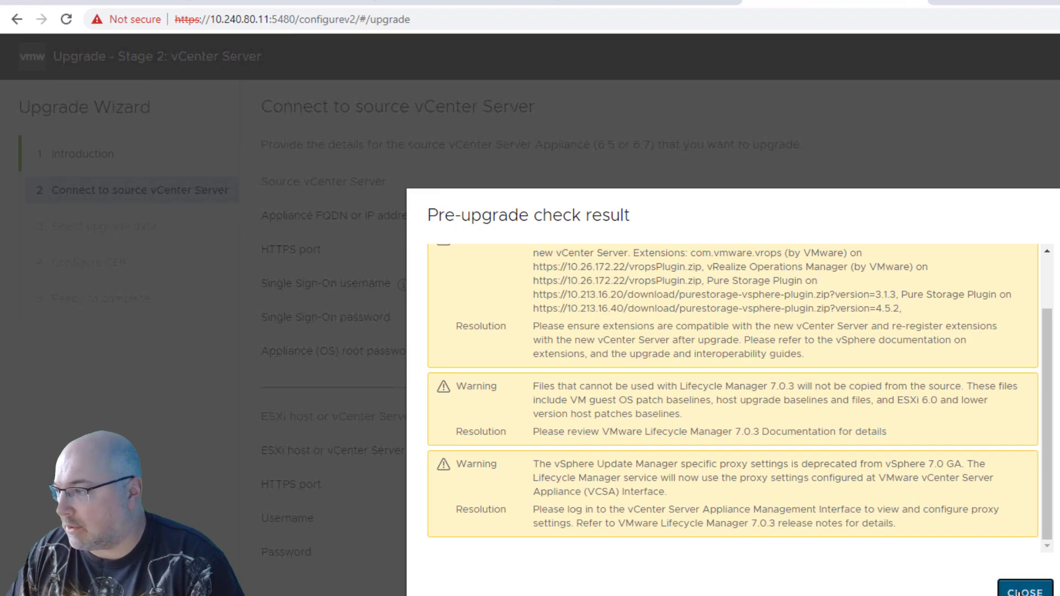
{"action": "left_click", "coordinate": [1018, 592]}
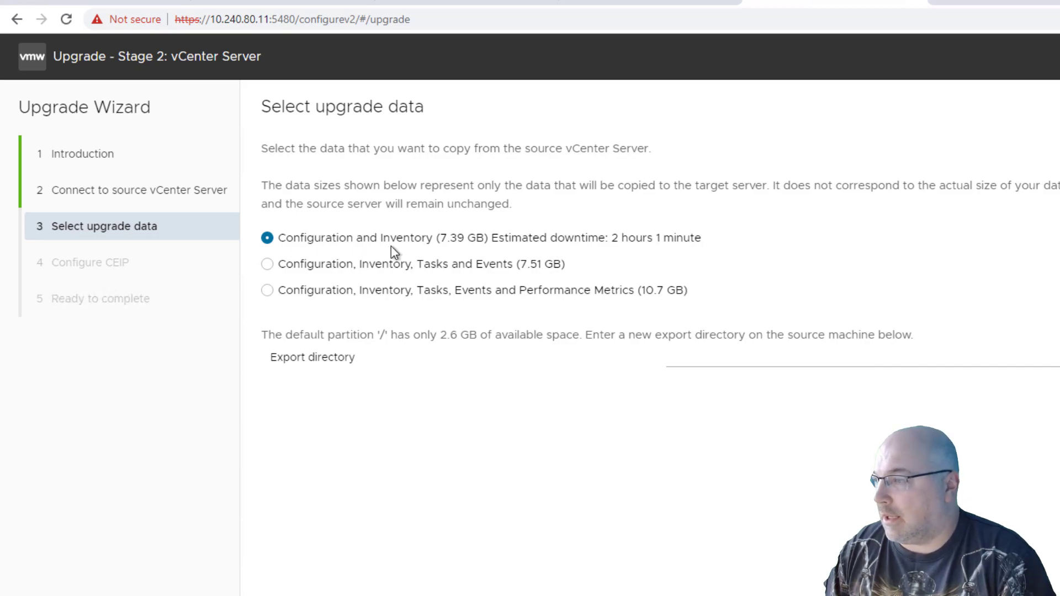
Choose to copy Configuration, Inventory, Tasks, Events and Performance Metrics from the source, checking the available space on the default partition.
{"action": "left_click", "coordinate": [312, 290]}
{"action": "left_click_drag", "start_coordinate": [325, 335], "coordinate": [480, 333]}
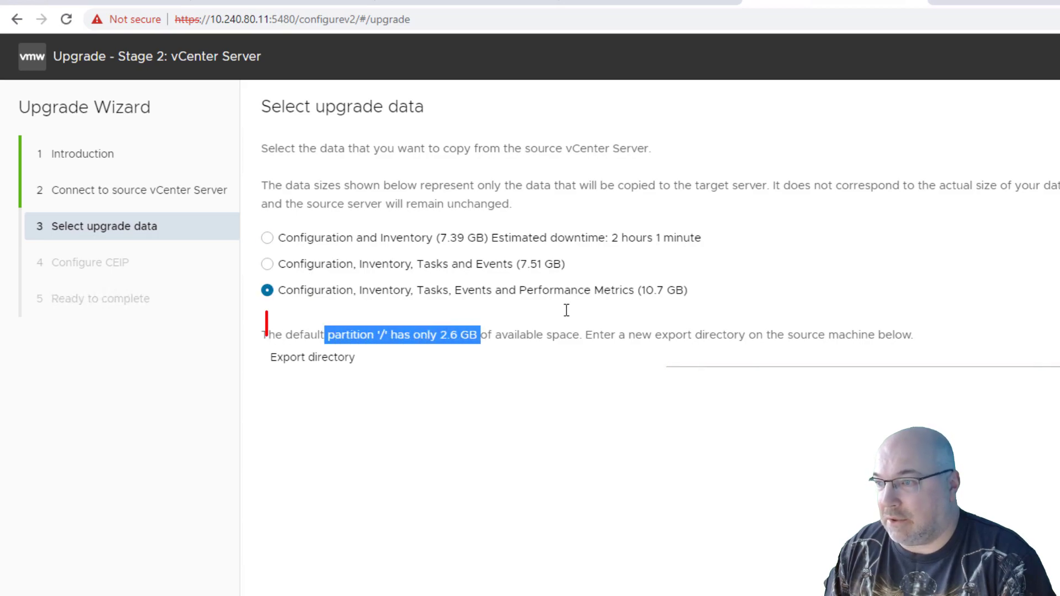
{"action": "left_click", "coordinate": [696, 297]}
{"action": "left_click_drag", "start_coordinate": [696, 297], "coordinate": [641, 291]}
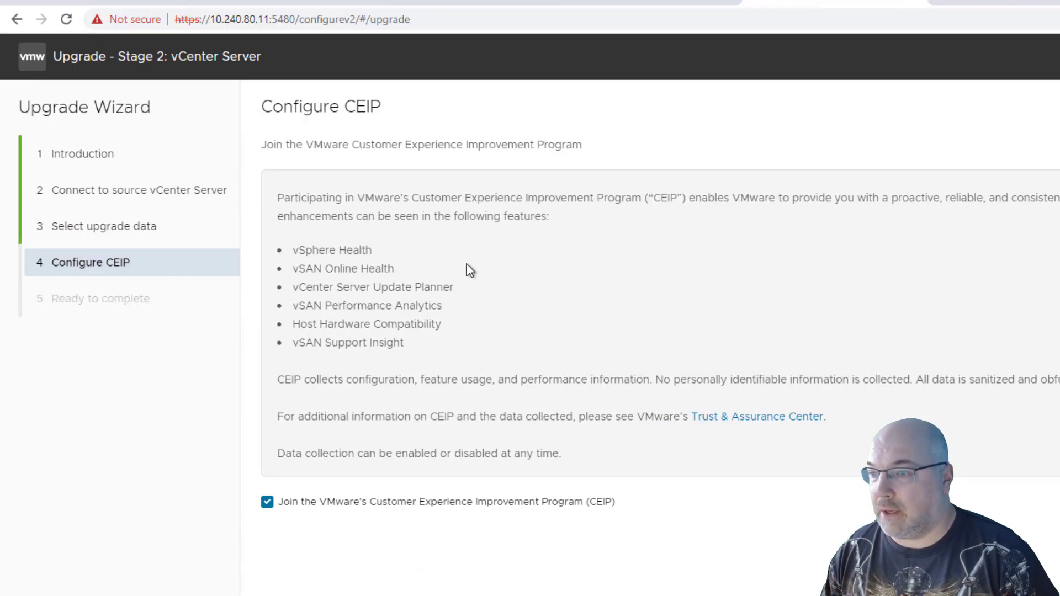
Opt out of the CEIP and start the upgrade, confirming the source backup and accepting the source vCenter shutdown.
{"action": "left_click", "coordinate": [267, 501]}
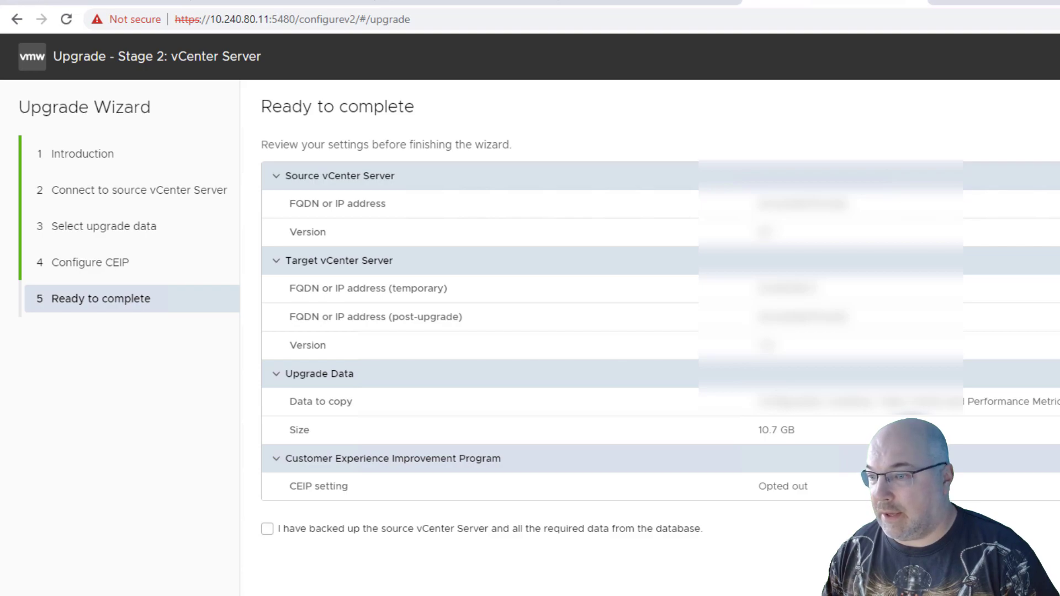
{"action": "left_click", "coordinate": [267, 530]}
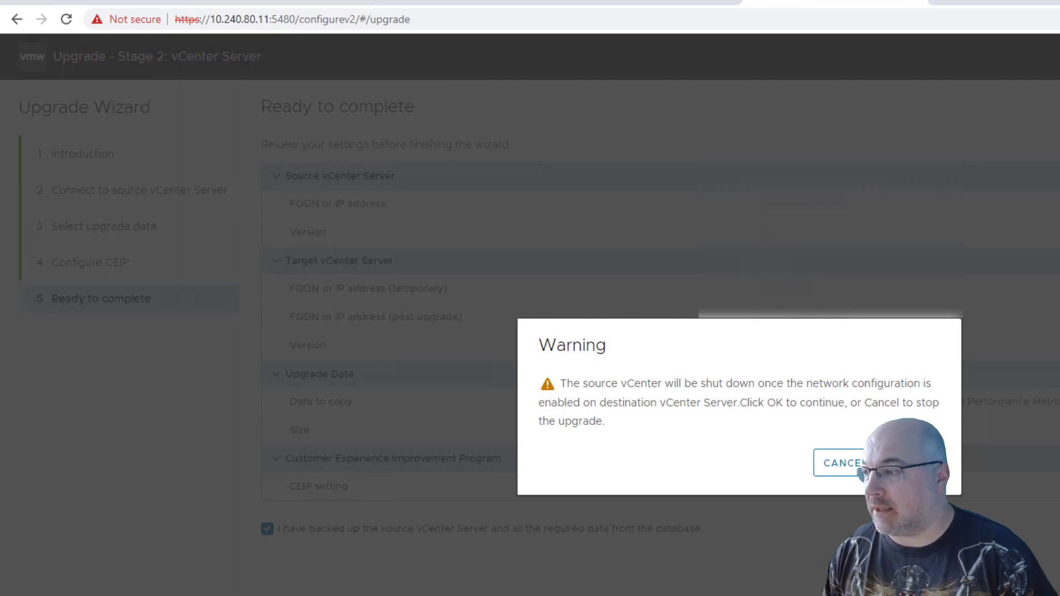
{"action": "left_click", "coordinate": [913, 463]}
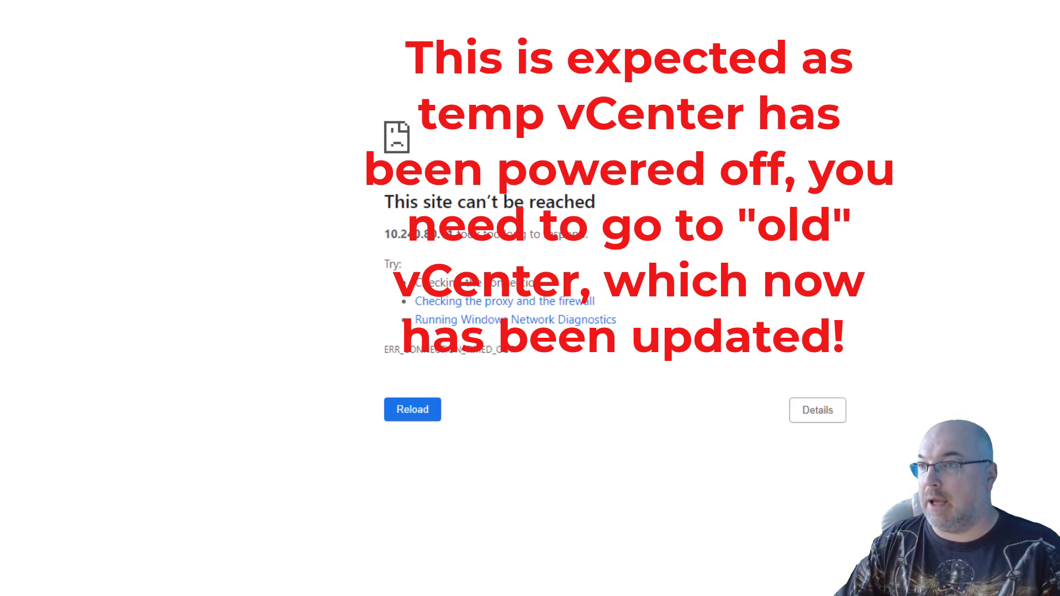
Open the original vCenter Server's address and enter the administrator account's password to log in to VMware vSphere.
{"action": "key", "text": "BackSpace"}
{"action": "key", "text": "BackSpace"}
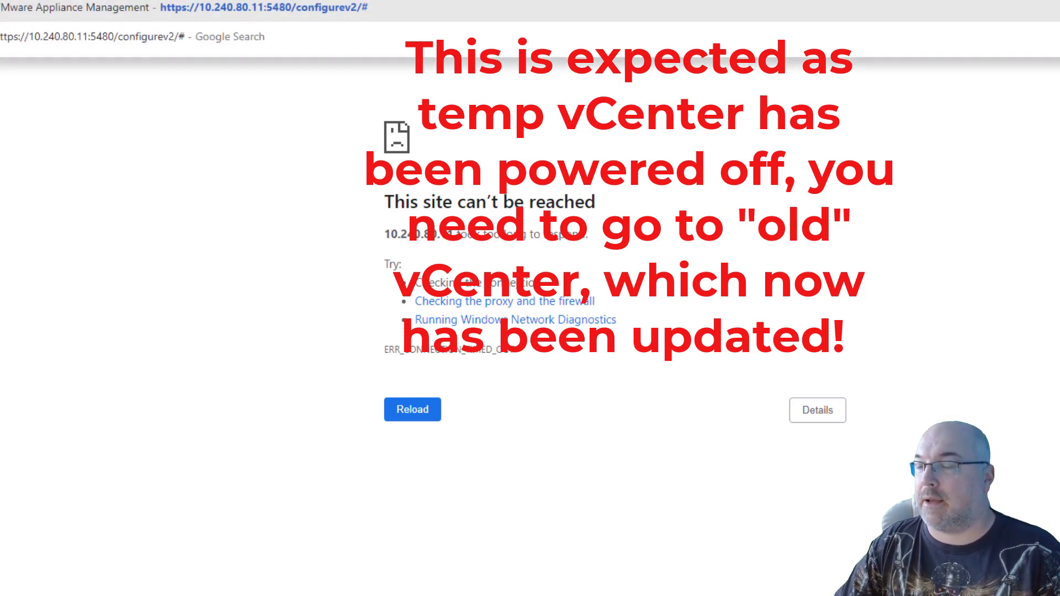
{"action": "key", "text": "Return"}
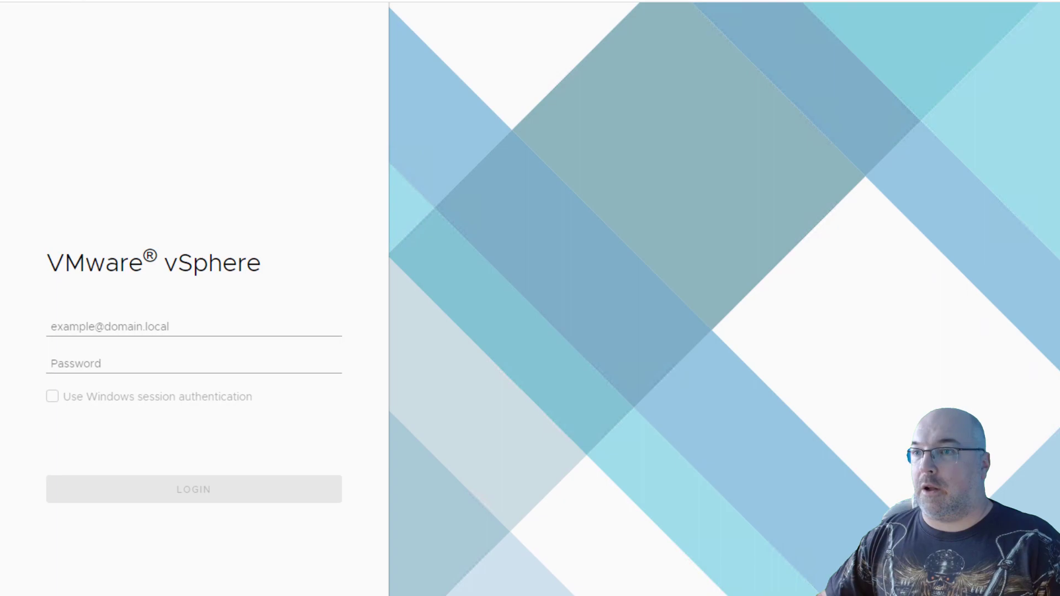
{"action": "left_click", "coordinate": [108, 370]}
{"action": "key", "text": "ctrl+v"}
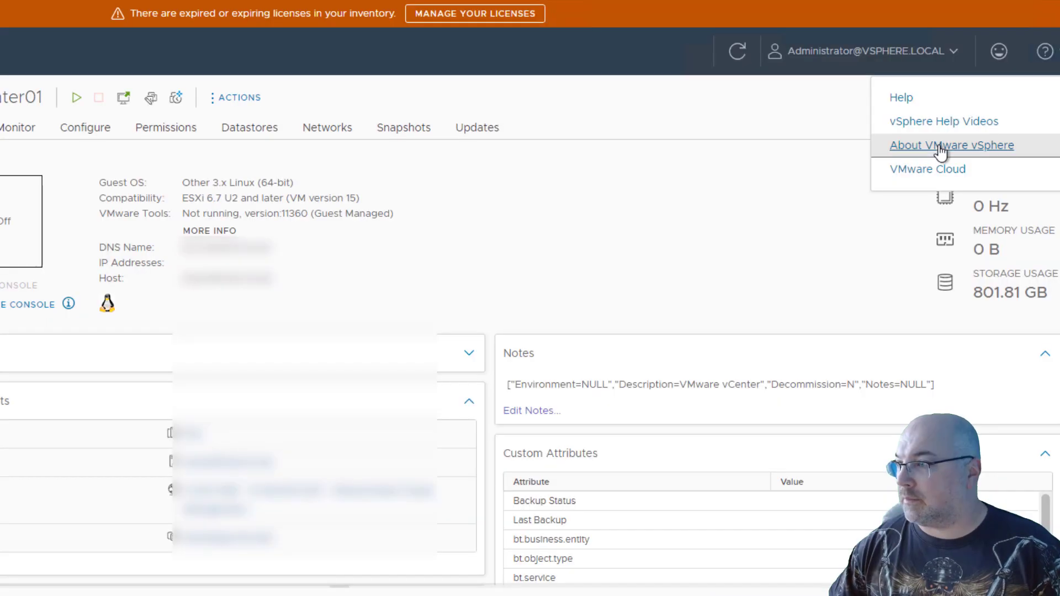
Check the vSphere Client version in the product information and close it.
{"action": "left_click", "coordinate": [937, 144]}
{"action": "left_click_drag", "start_coordinate": [236, 274], "coordinate": [489, 284]}
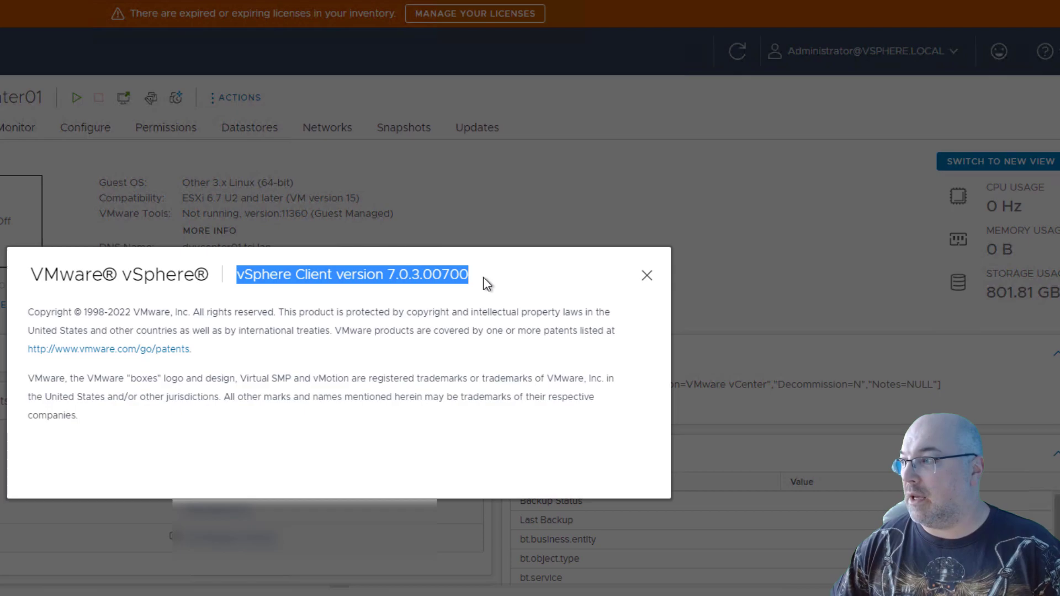
{"action": "left_click", "coordinate": [646, 276]}
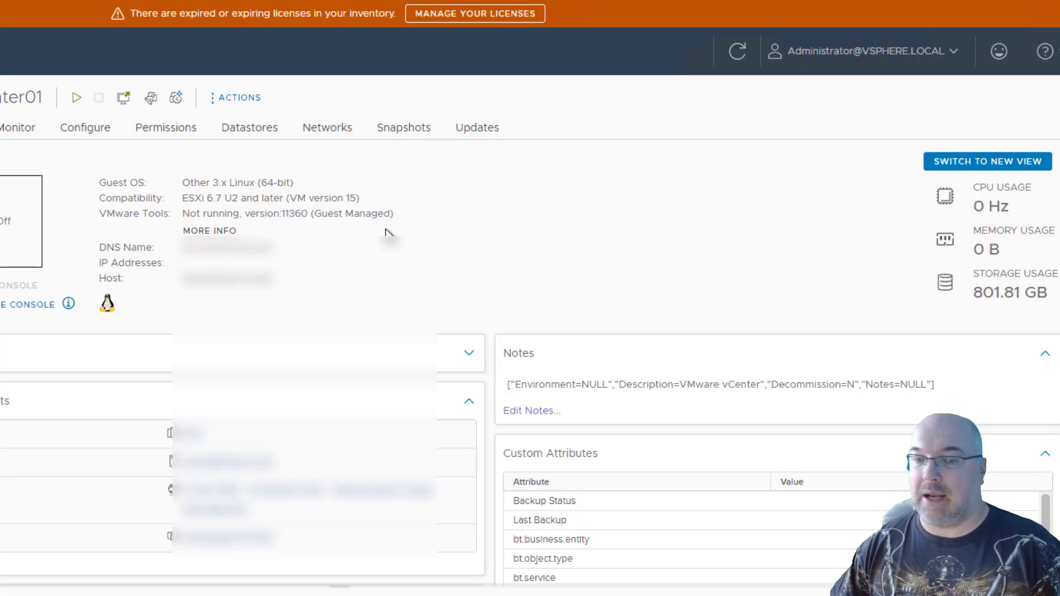